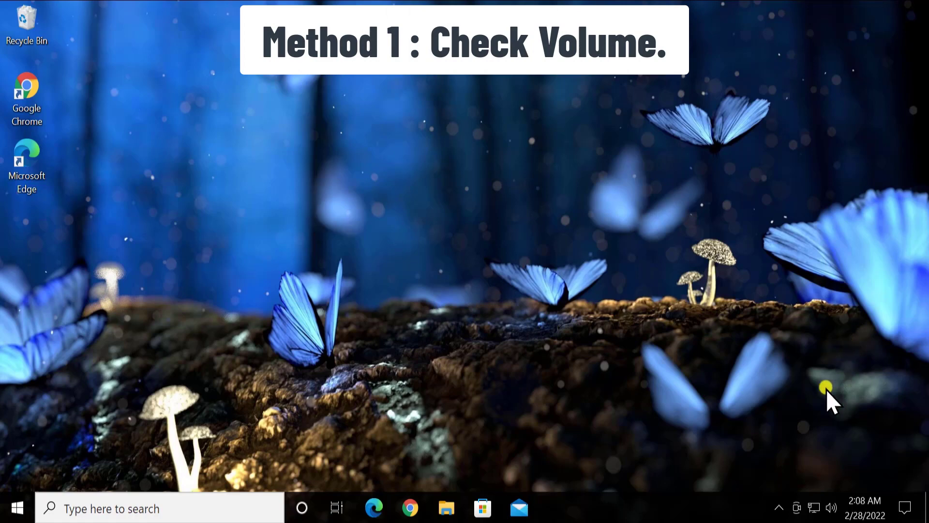
Check the speakers' volume level and mute toggle from the taskbar, and dismiss the volume control.
{"action": "left_click", "coordinate": [831, 506]}
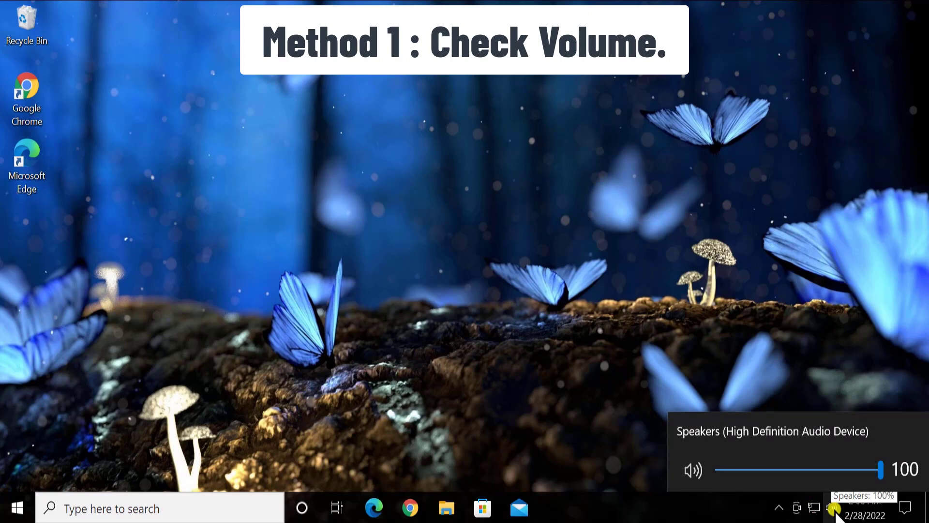
{"action": "left_click", "coordinate": [693, 472]}
{"action": "left_click", "coordinate": [692, 468]}
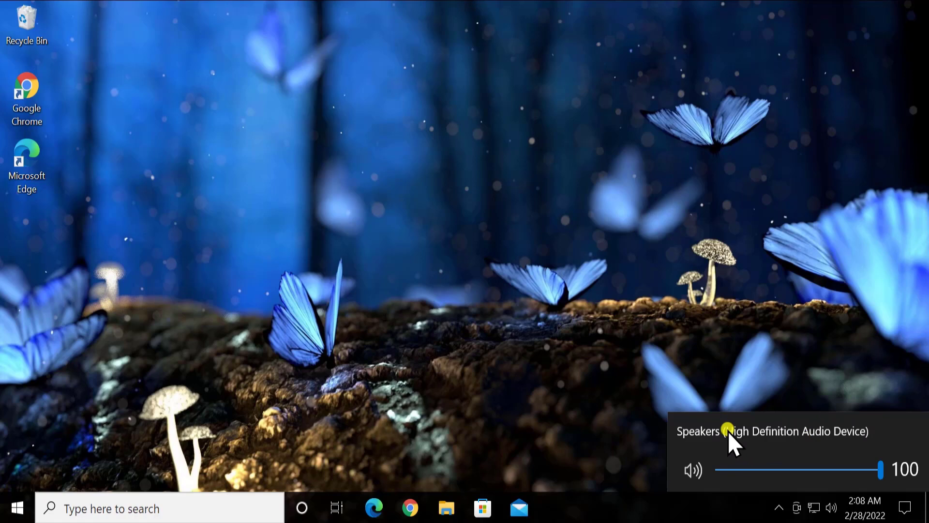
{"action": "left_click", "coordinate": [731, 234]}
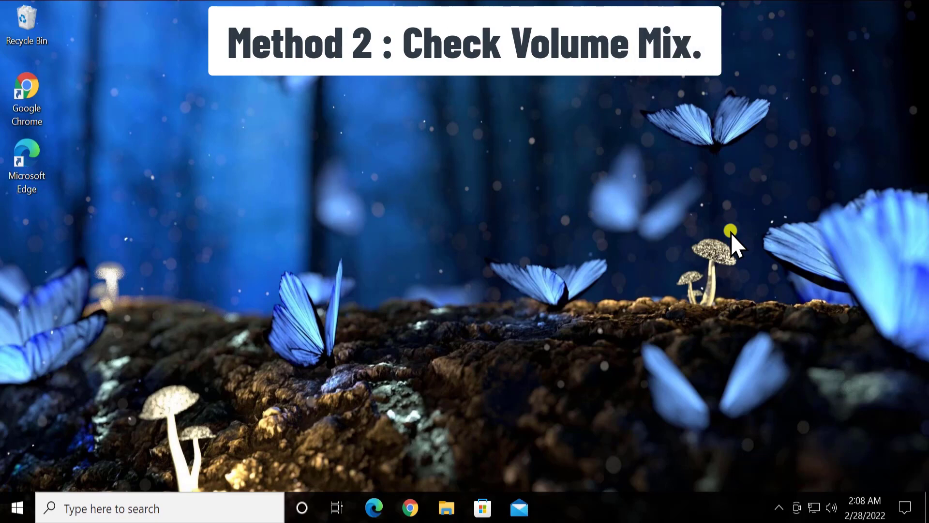
Open the Volume Mixer, lower the System Sounds level, and return it to 100.
{"action": "right_click", "coordinate": [831, 508]}
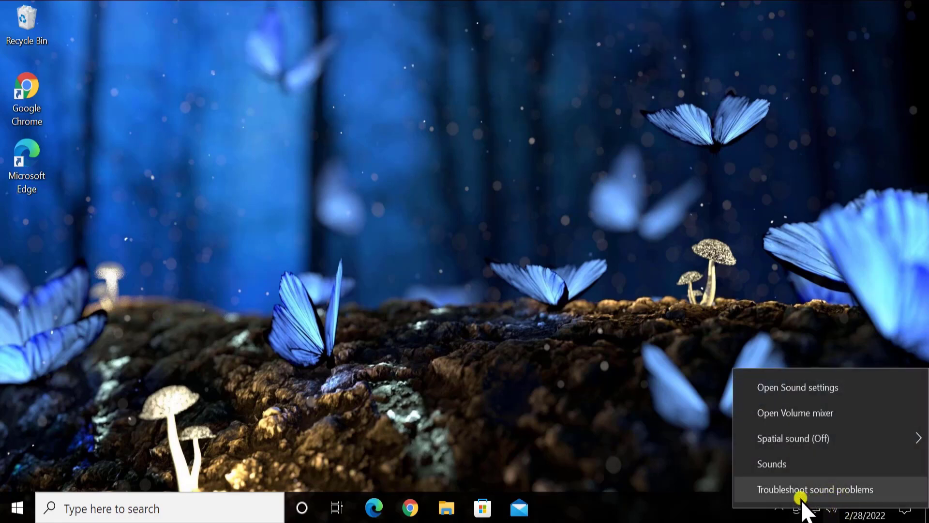
{"action": "left_click", "coordinate": [835, 415]}
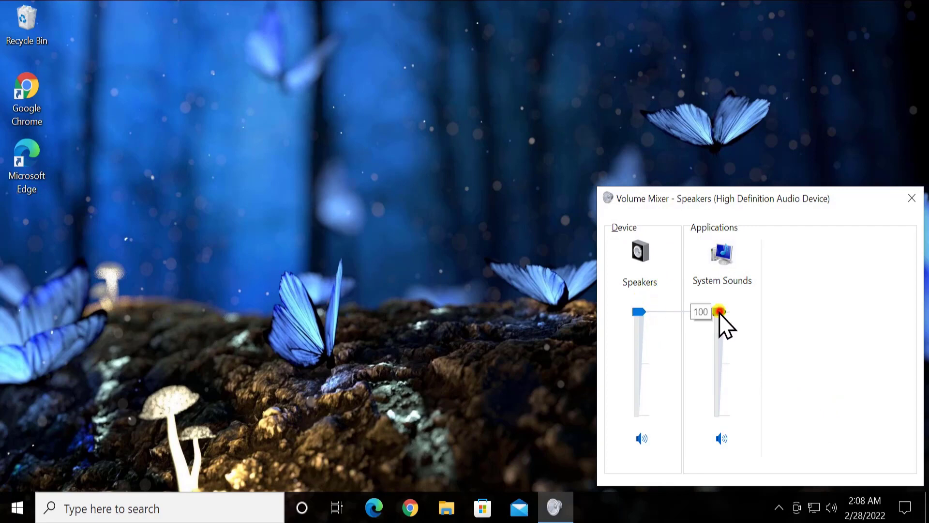
{"action": "left_click_drag", "start_coordinate": [720, 314], "coordinate": [727, 379]}
{"action": "left_click", "coordinate": [639, 311]}
{"action": "left_click_drag", "start_coordinate": [720, 378], "coordinate": [720, 314]}
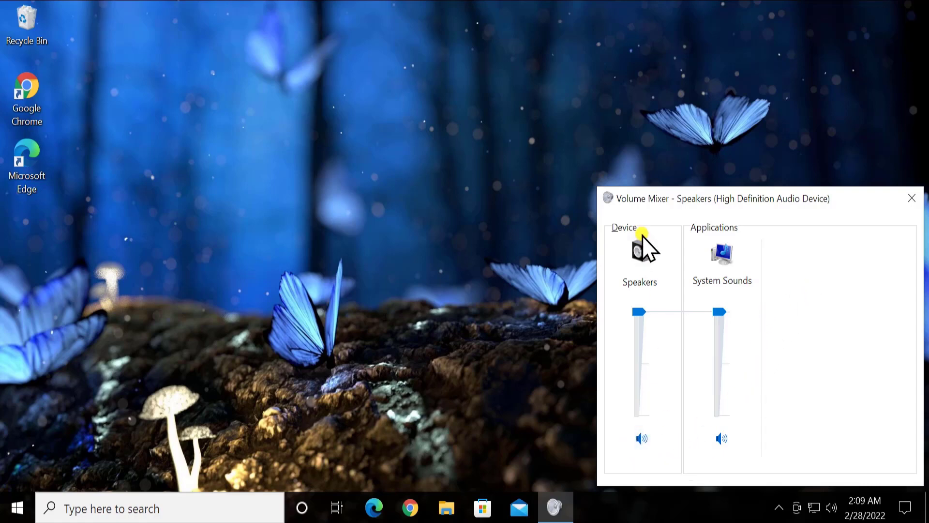
Mute and unmute Speakers and System Sounds in turn, and close the Volume Mixer.
{"action": "left_click", "coordinate": [648, 440]}
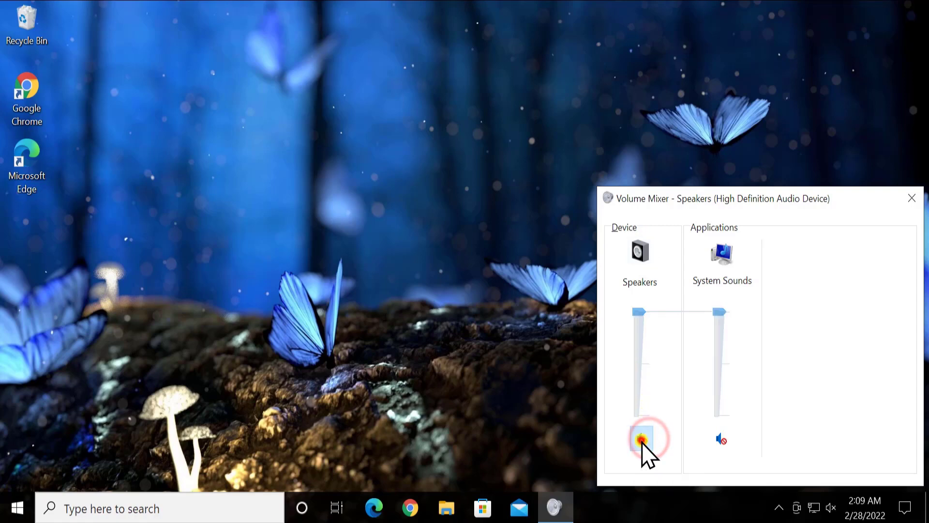
{"action": "left_click", "coordinate": [643, 440]}
{"action": "left_click", "coordinate": [721, 438]}
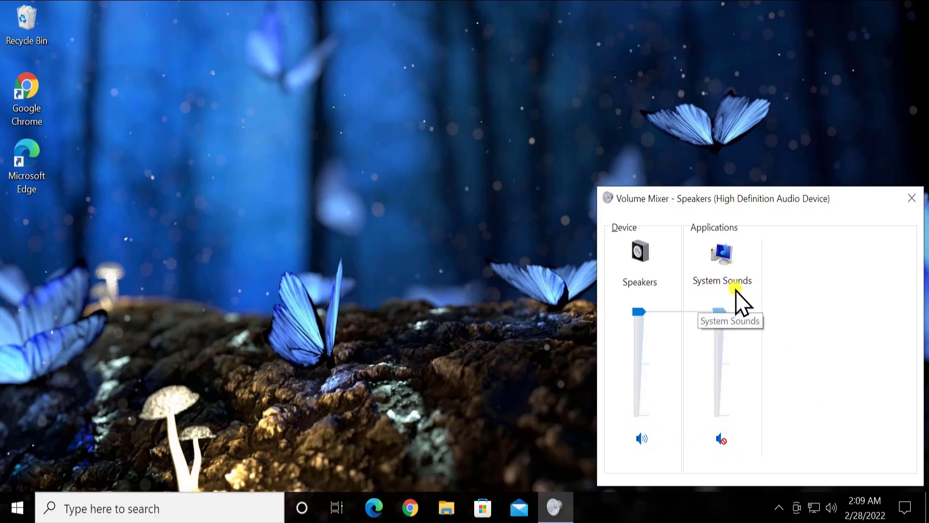
{"action": "left_click", "coordinate": [722, 440]}
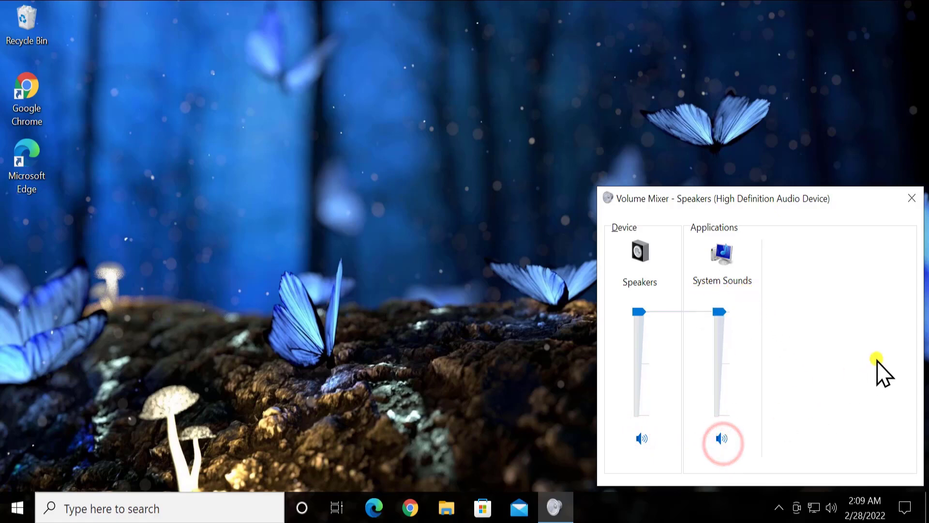
{"action": "left_click", "coordinate": [911, 202]}
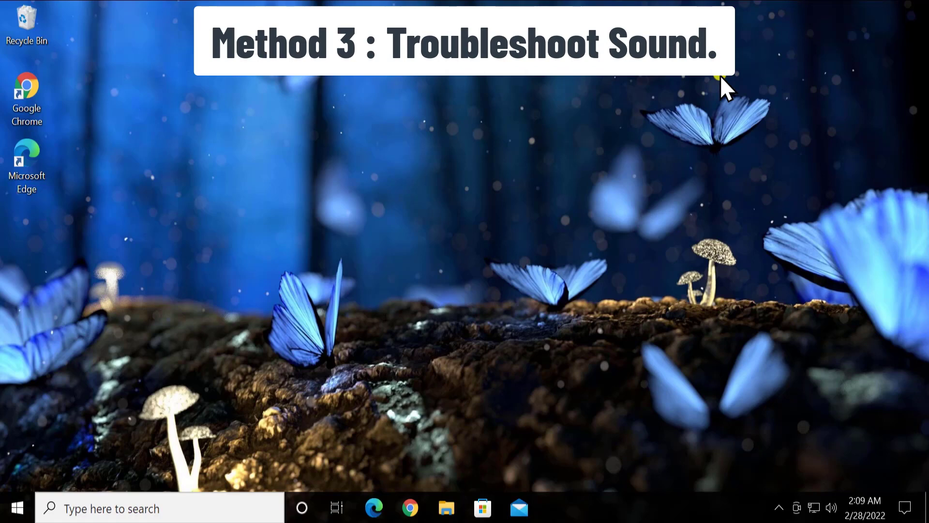
Try to troubleshoot sound problems from the taskbar speaker, dismissing the Get Help window each time.
{"action": "right_click", "coordinate": [832, 506]}
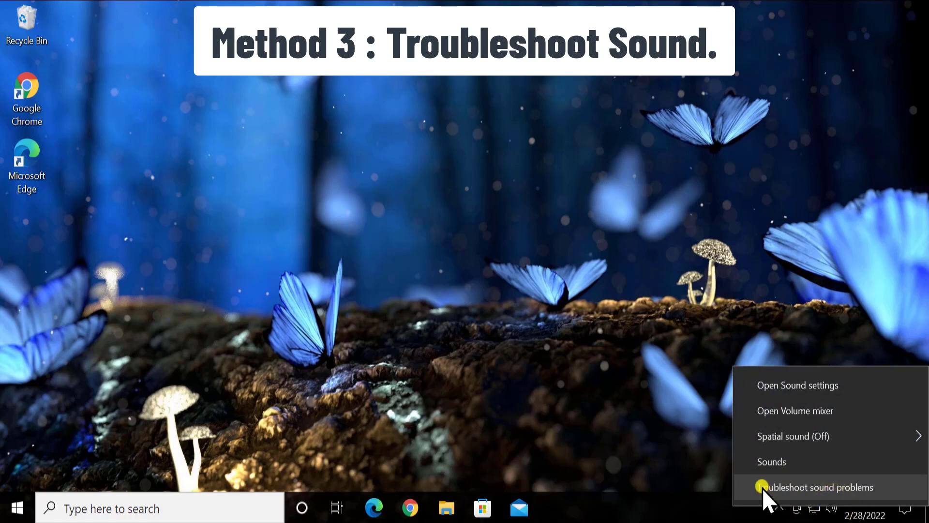
{"action": "left_click", "coordinate": [872, 488]}
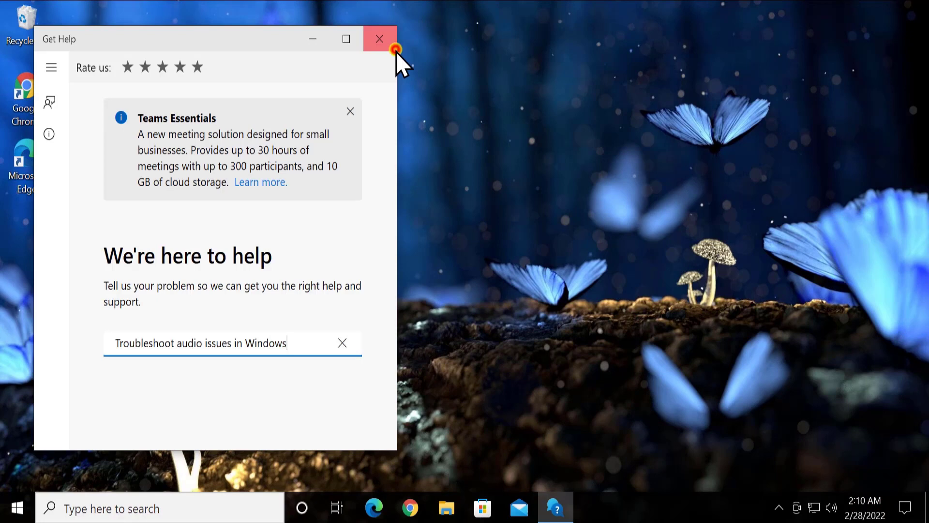
{"action": "left_click", "coordinate": [379, 38]}
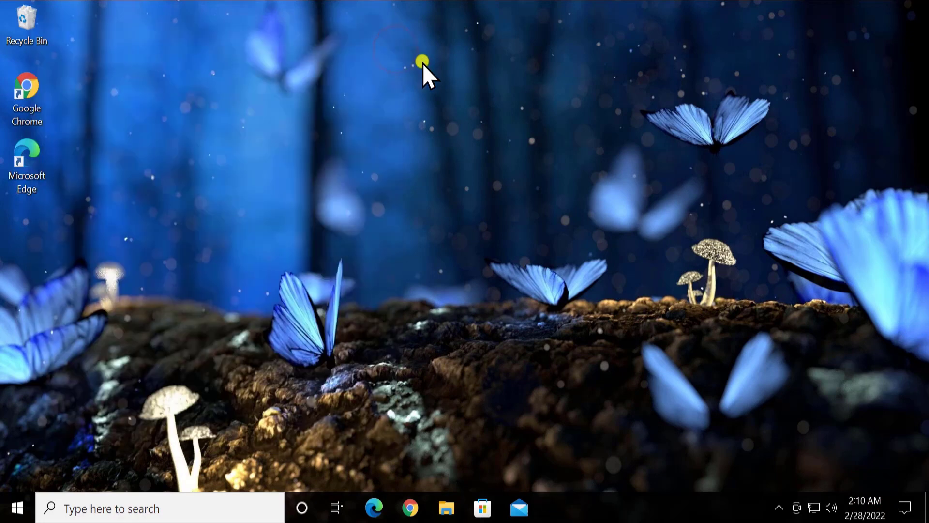
{"action": "right_click", "coordinate": [832, 506]}
{"action": "left_click", "coordinate": [835, 485]}
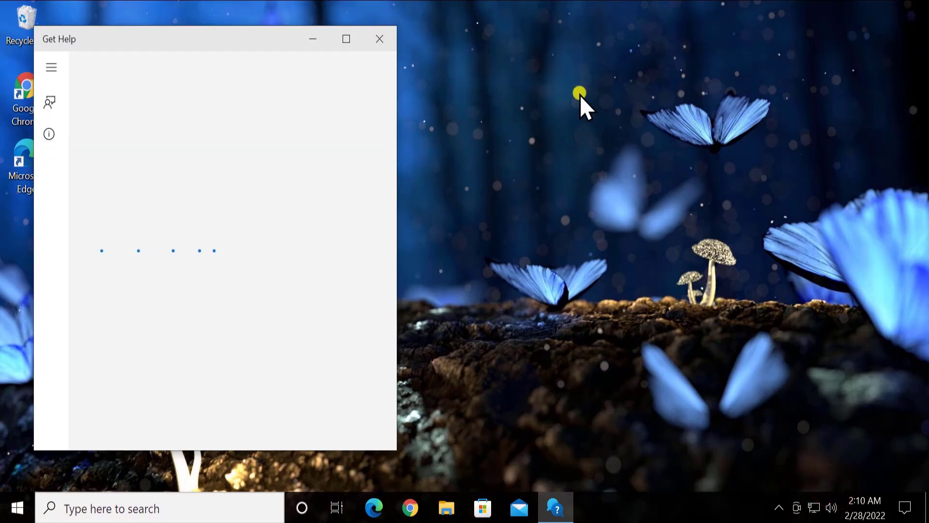
{"action": "left_click", "coordinate": [393, 48]}
Open the Additional troubleshooters page under Update & Security in Windows Settings.
{"action": "left_click", "coordinate": [18, 503]}
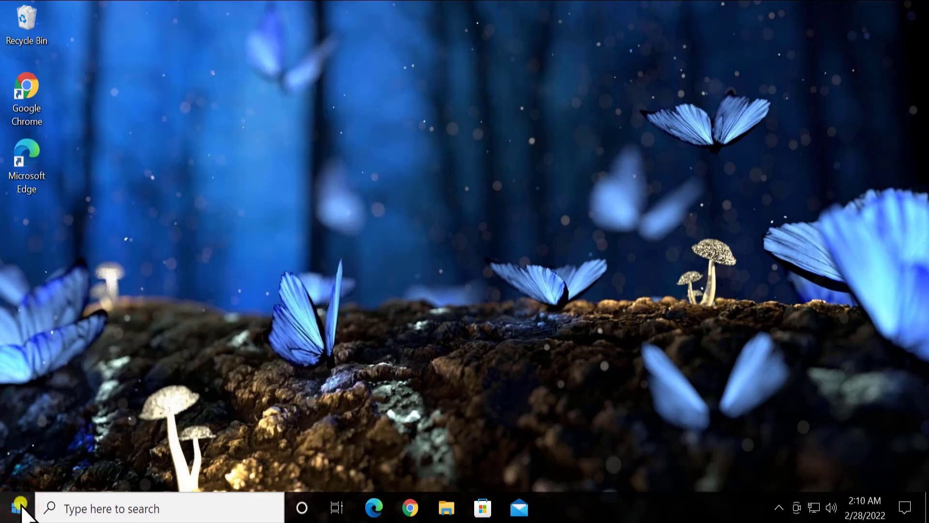
{"action": "left_click", "coordinate": [19, 506]}
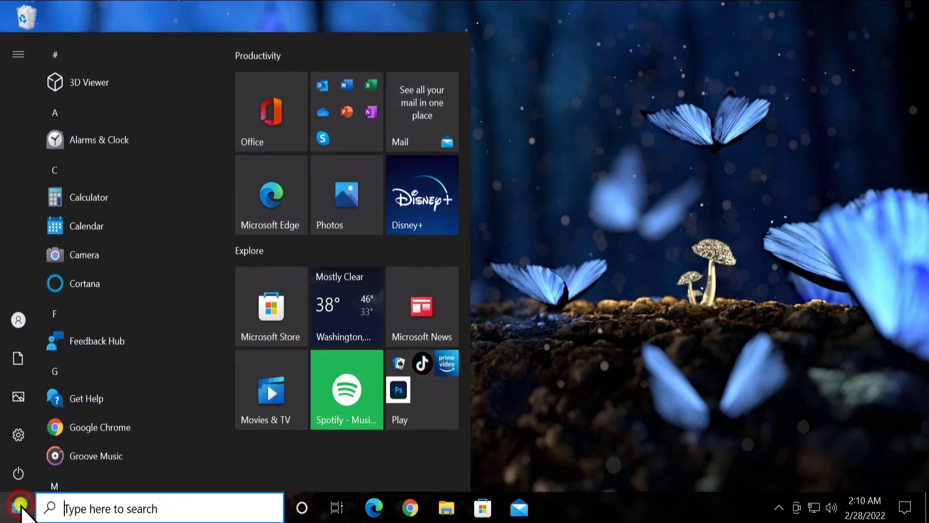
{"action": "mouse_move", "coordinate": [38, 443]}
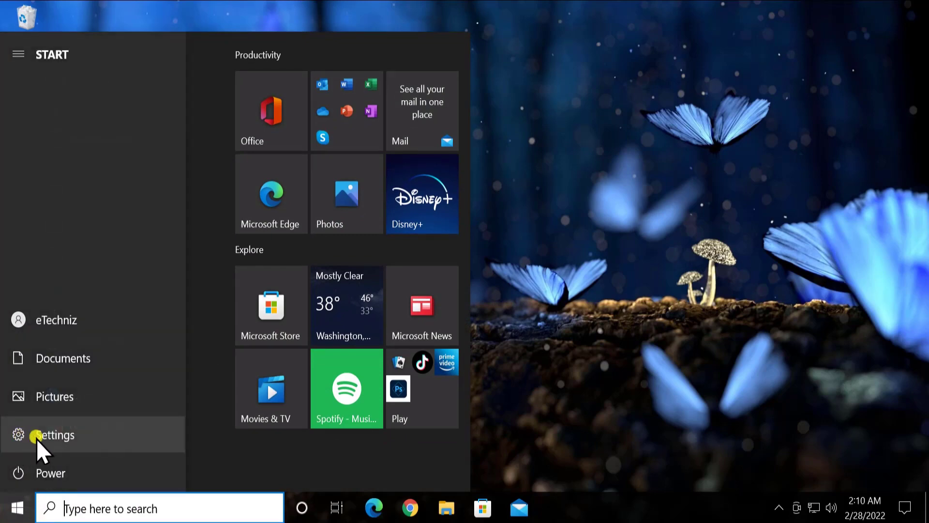
{"action": "left_click", "coordinate": [91, 437]}
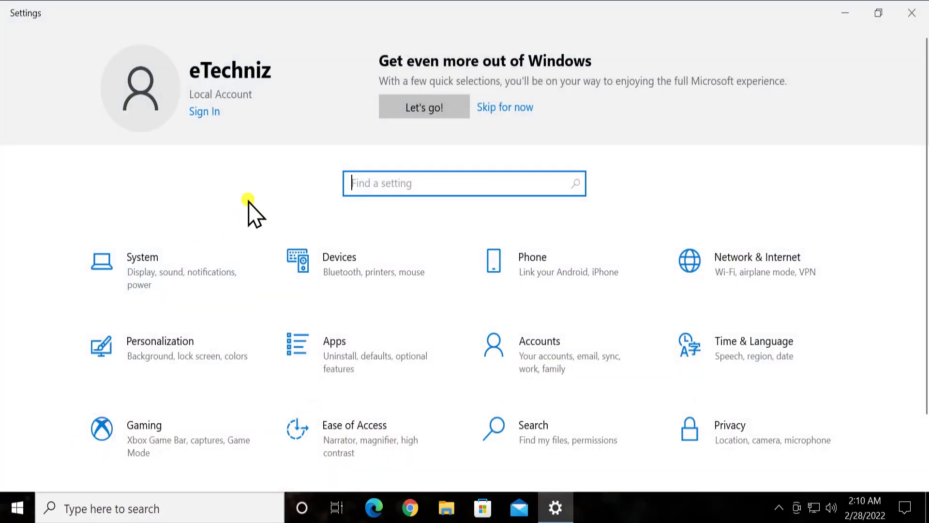
{"action": "scroll", "coordinate": [248, 206], "scroll_direction": "down", "scroll_amount": 2}
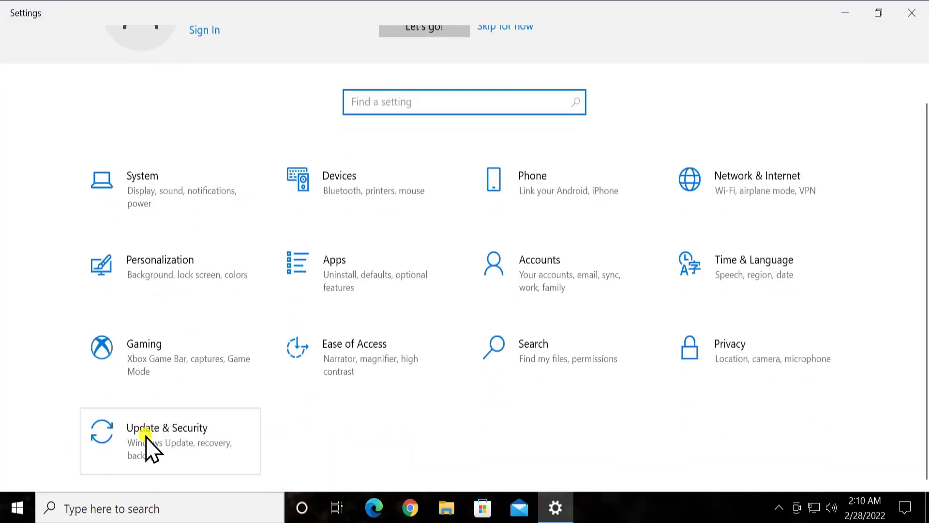
{"action": "left_click", "coordinate": [200, 434]}
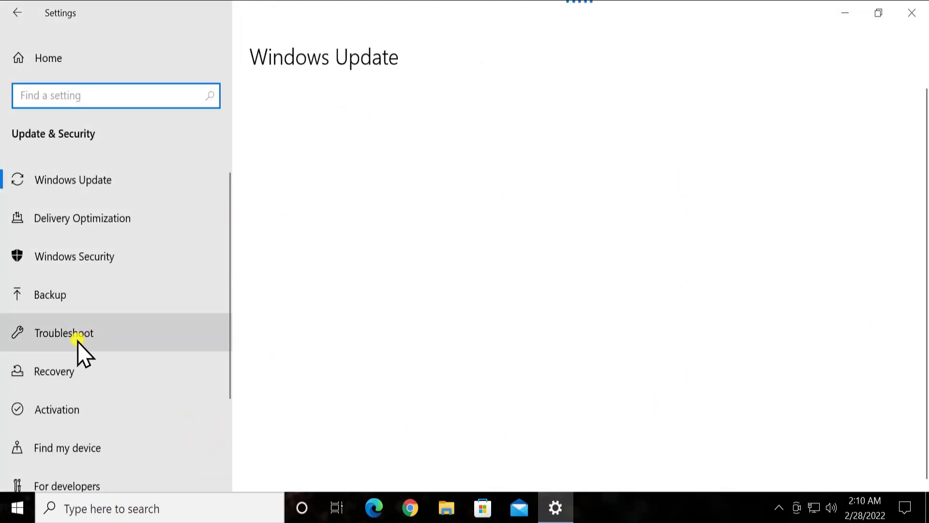
{"action": "left_click", "coordinate": [155, 330]}
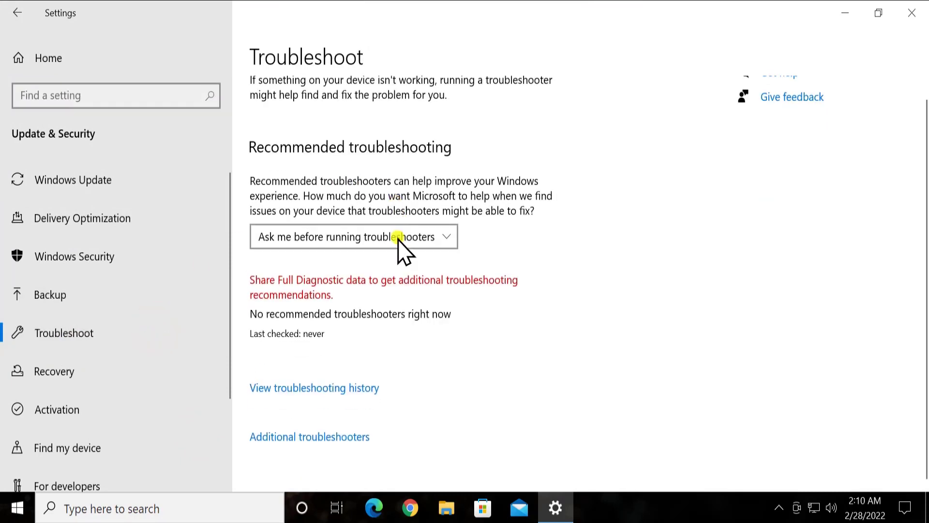
{"action": "left_click", "coordinate": [367, 436]}
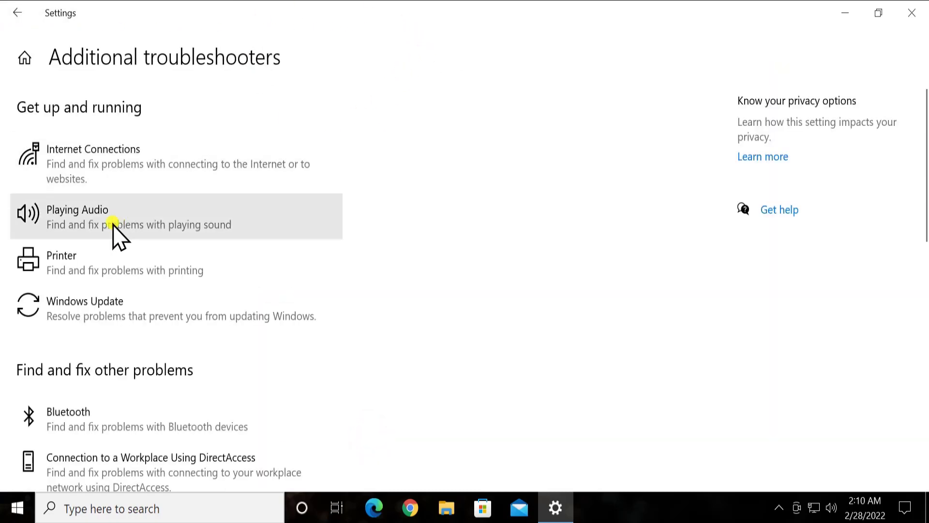
Run the Playing Audio troubleshooter up to the device choice, and close both it and Settings.
{"action": "left_click", "coordinate": [145, 215]}
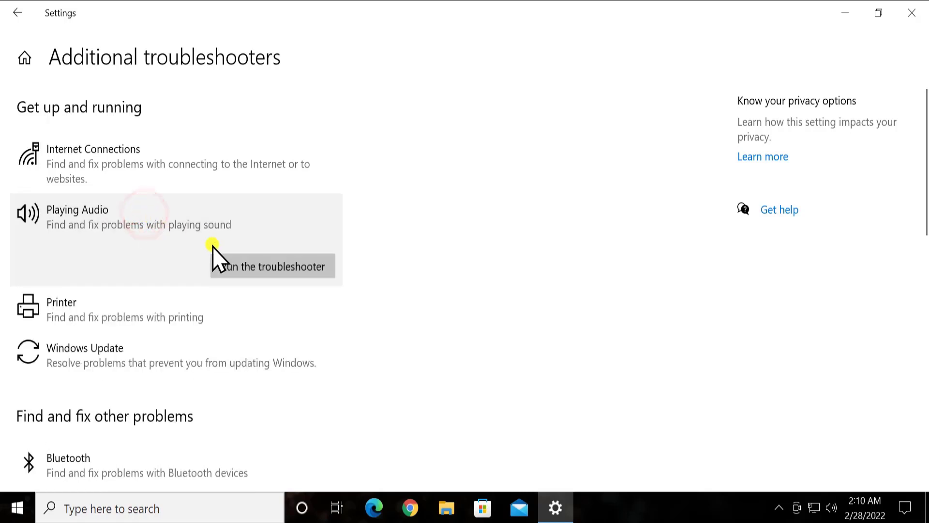
{"action": "left_click", "coordinate": [312, 267]}
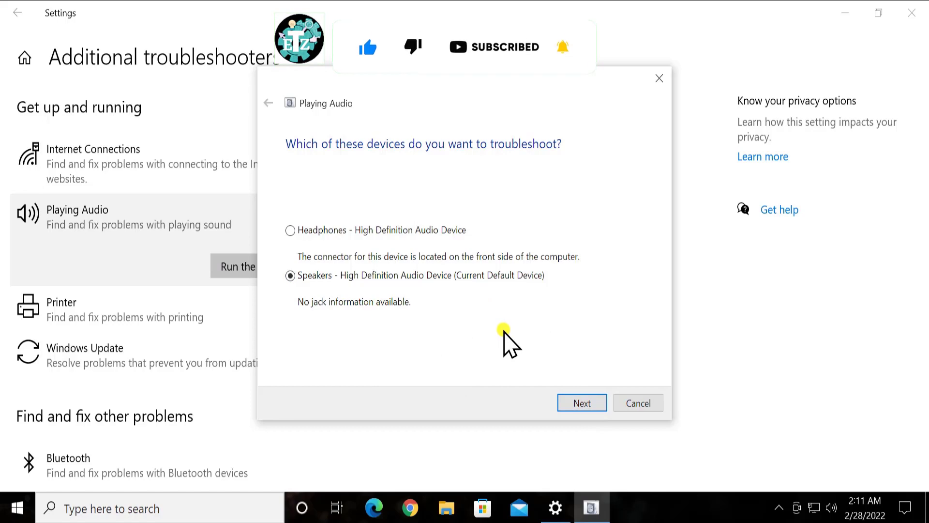
{"action": "left_click", "coordinate": [658, 78]}
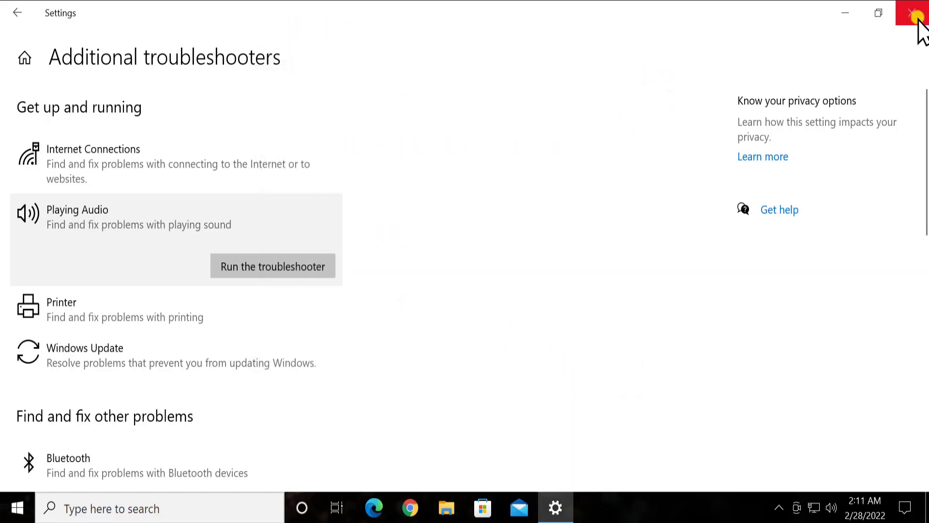
{"action": "left_click", "coordinate": [913, 16]}
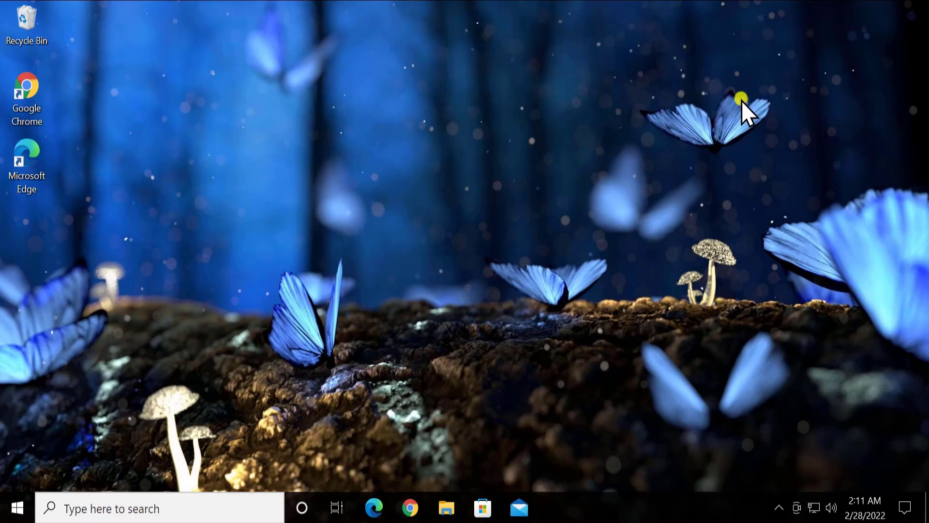
Launch System Restore with the rstrui command and choose to pick a different restore point.
{"action": "left_click", "coordinate": [180, 498]}
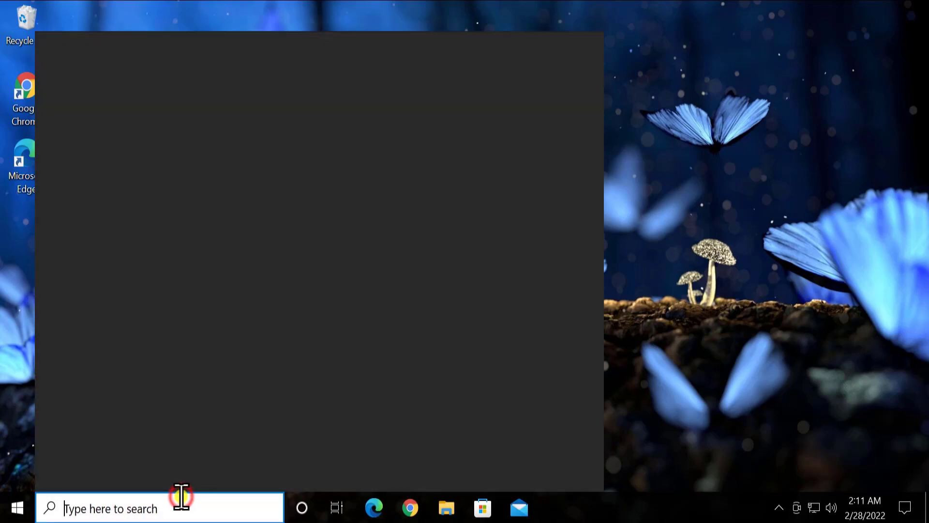
{"action": "type", "text": "r"}
{"action": "type", "text": "strui"}
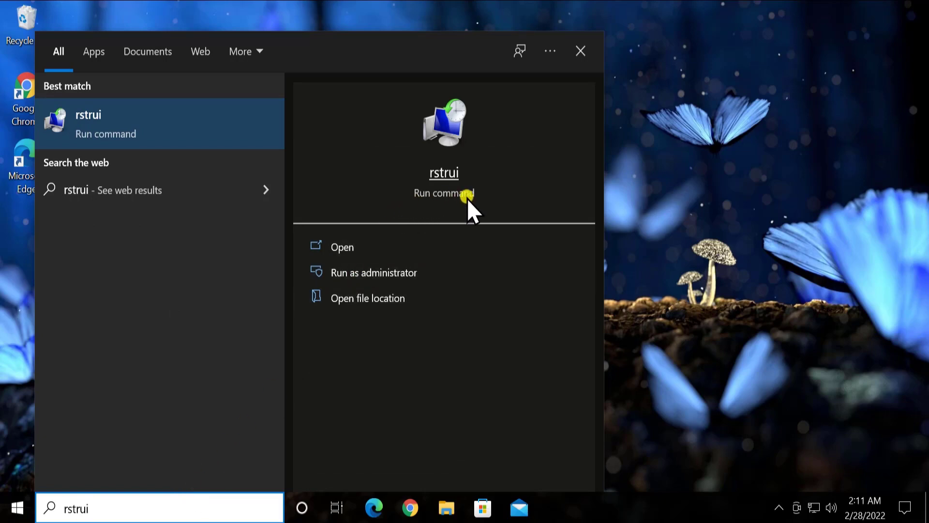
{"action": "left_click", "coordinate": [394, 248]}
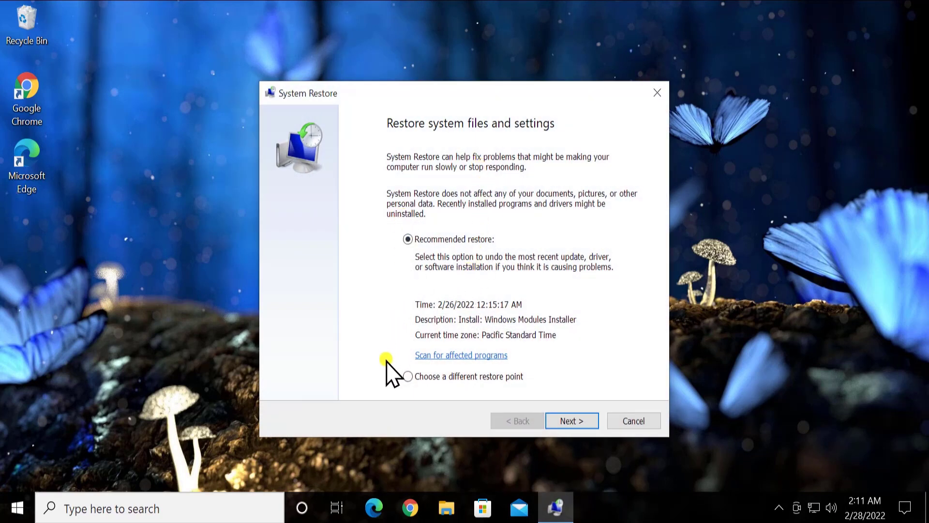
{"action": "left_click", "coordinate": [469, 379]}
{"action": "left_click", "coordinate": [592, 419]}
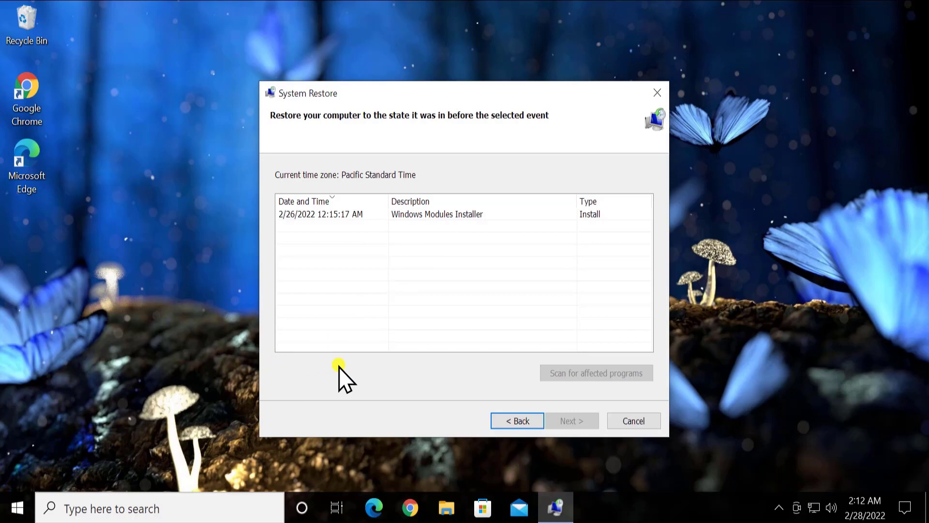
Scan the 2/26/2022 Windows Modules Installer restore point for affected programs, and cancel System Restore.
{"action": "left_click", "coordinate": [328, 216]}
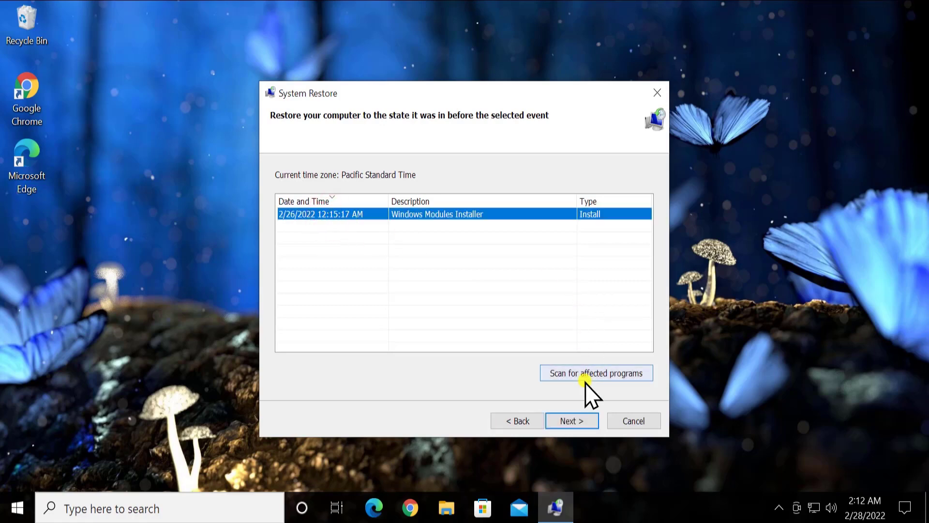
{"action": "left_click", "coordinate": [642, 373]}
{"action": "left_click_drag", "start_coordinate": [394, 164], "coordinate": [566, 162]}
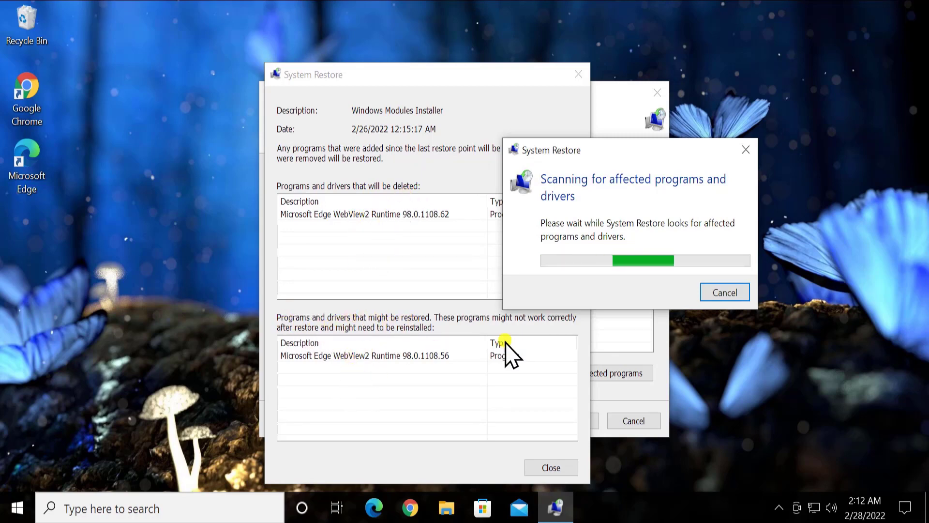
{"action": "left_click", "coordinate": [725, 292]}
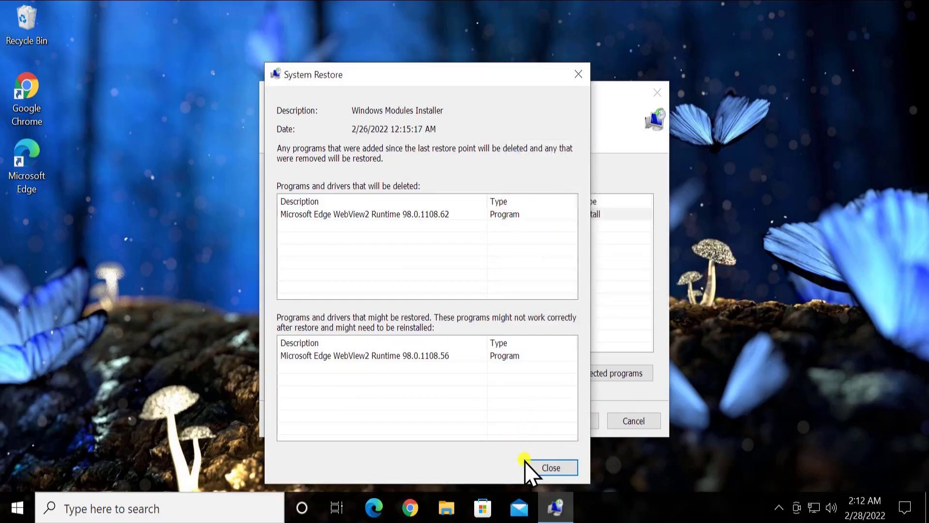
{"action": "left_click", "coordinate": [540, 468]}
{"action": "left_click", "coordinate": [497, 214]}
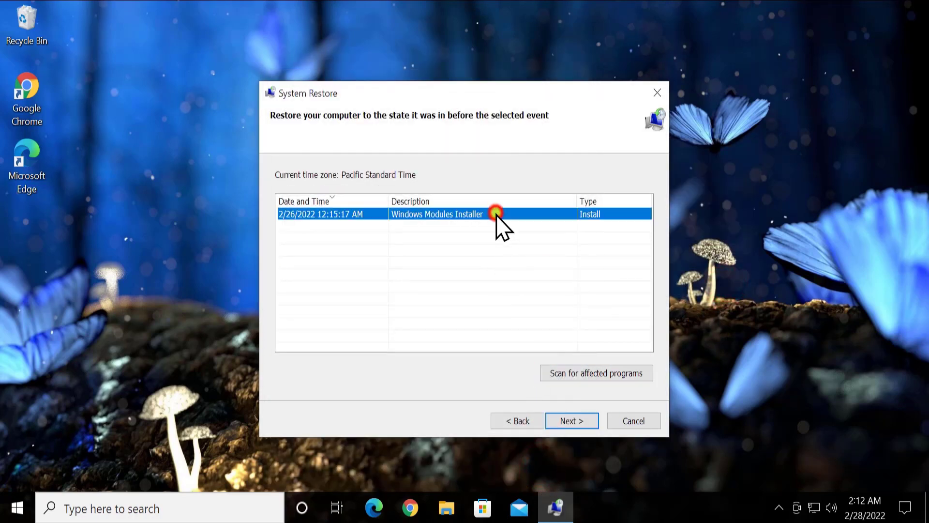
{"action": "left_click", "coordinate": [640, 420]}
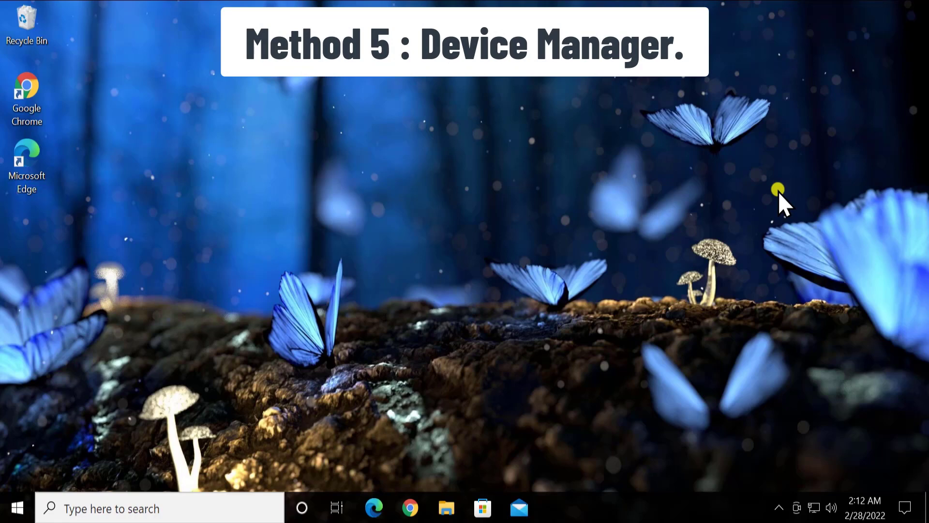
Open Device Manager and expand the Sound, video and game controllers category.
{"action": "right_click", "coordinate": [15, 511]}
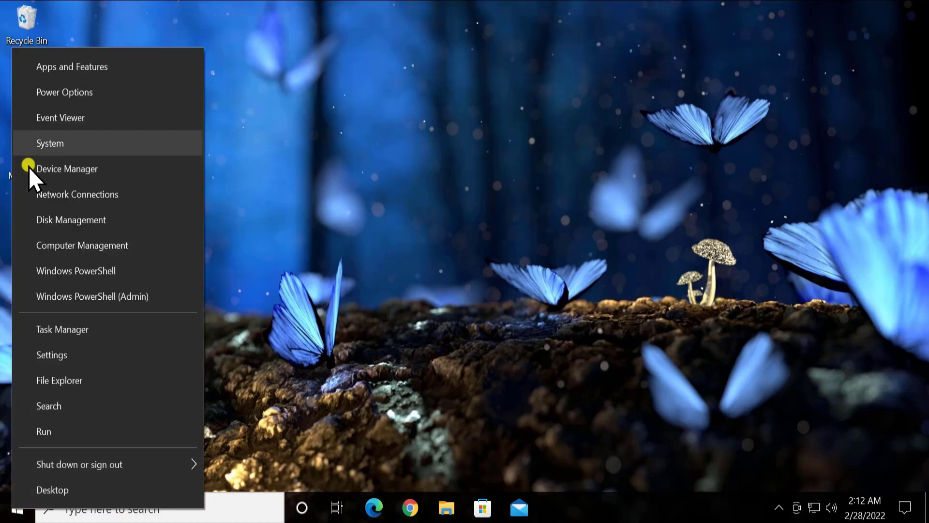
{"action": "left_click", "coordinate": [135, 172]}
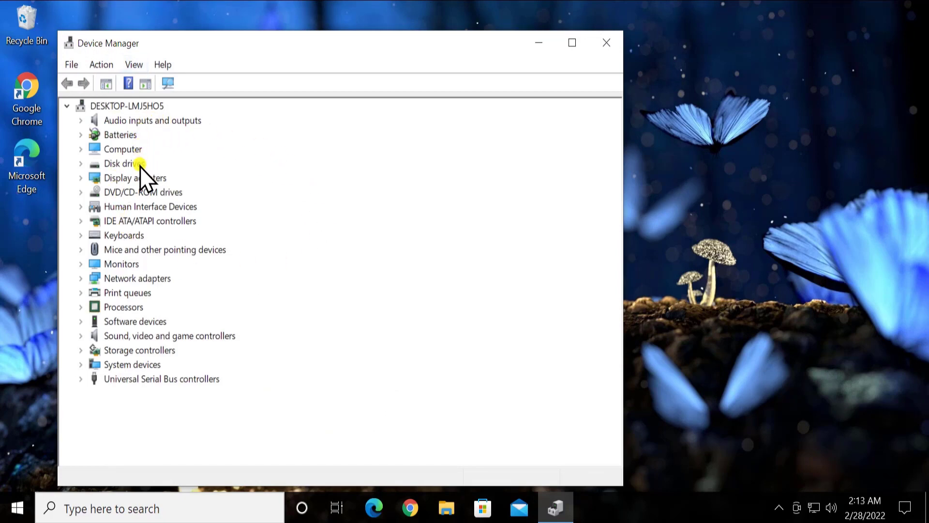
{"action": "left_click", "coordinate": [120, 338]}
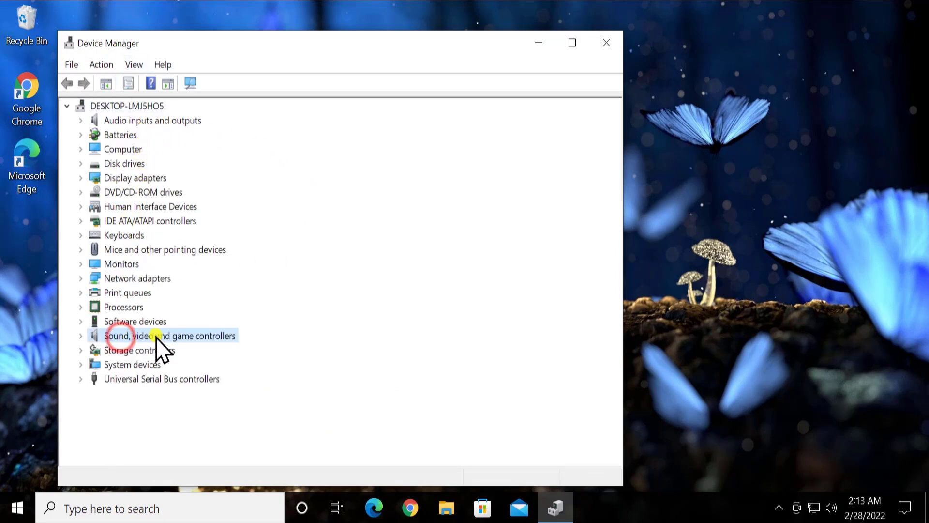
{"action": "left_click", "coordinate": [81, 337]}
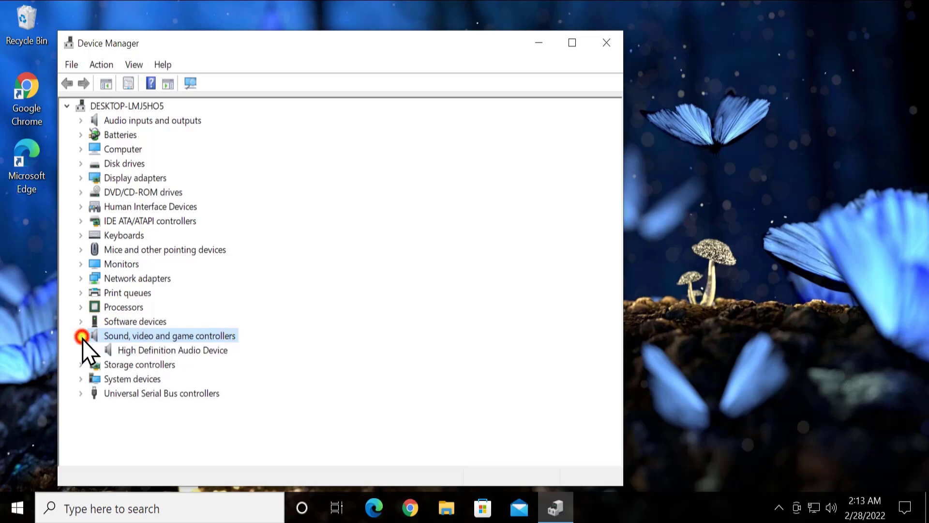
{"action": "left_click", "coordinate": [82, 337]}
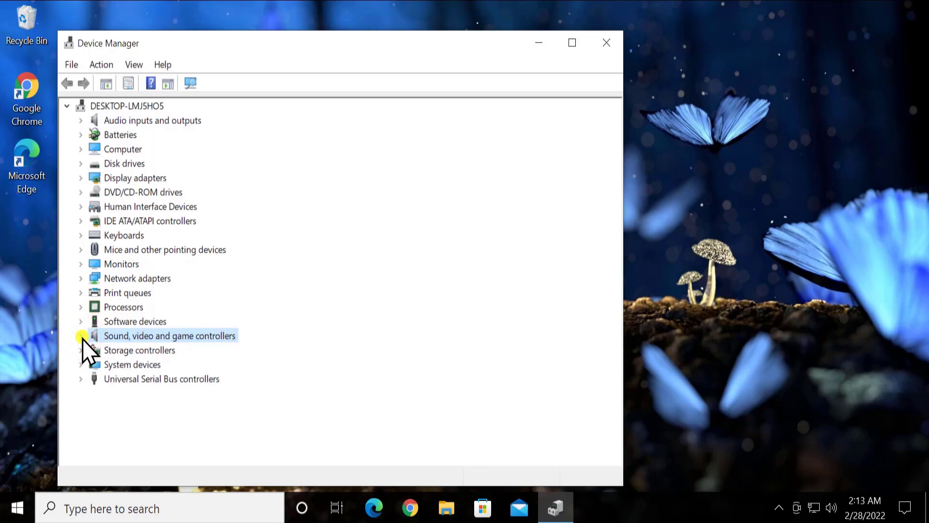
{"action": "left_click", "coordinate": [82, 336]}
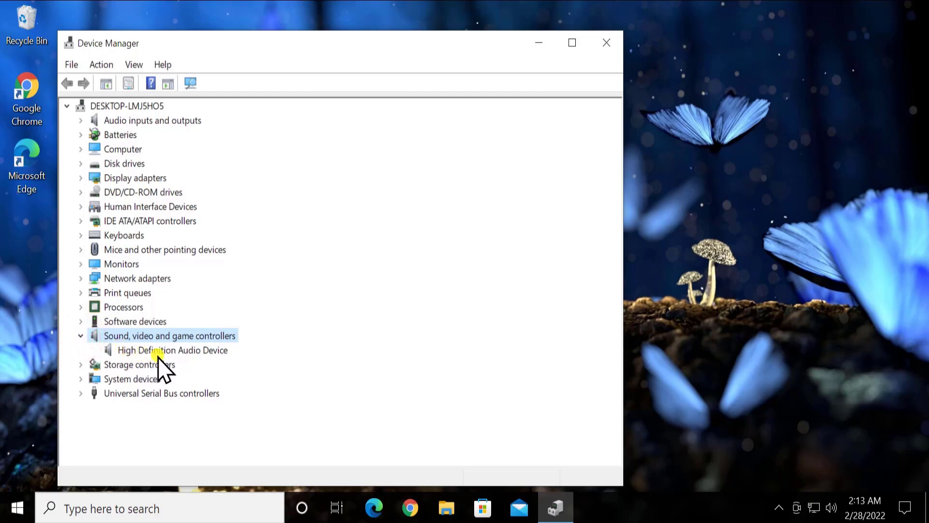
Start a driver update for the High Definition Audio Device and search automatically for drivers.
{"action": "left_click", "coordinate": [209, 350]}
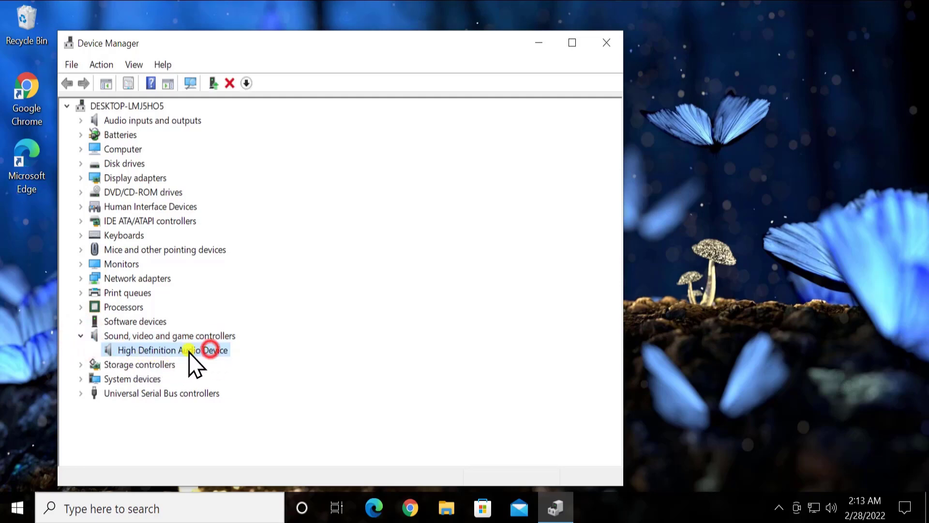
{"action": "right_click", "coordinate": [217, 350]}
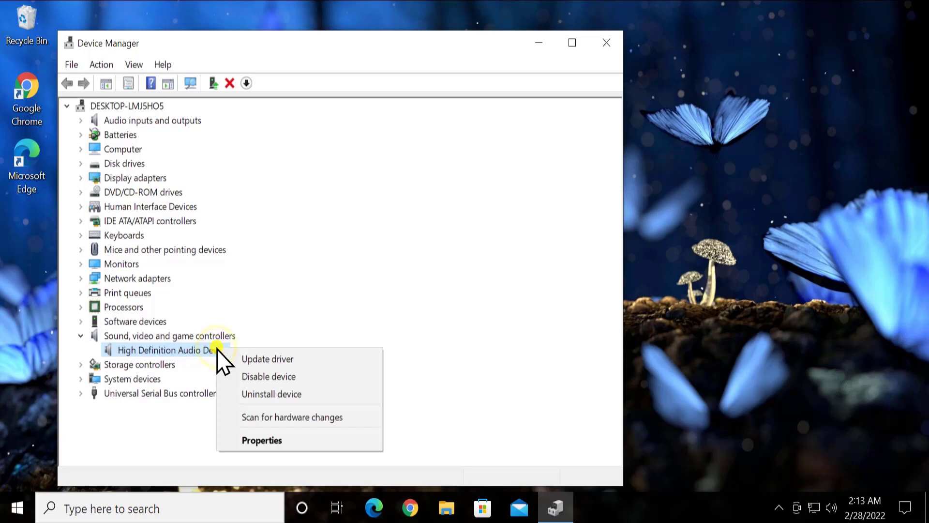
{"action": "left_click", "coordinate": [311, 360]}
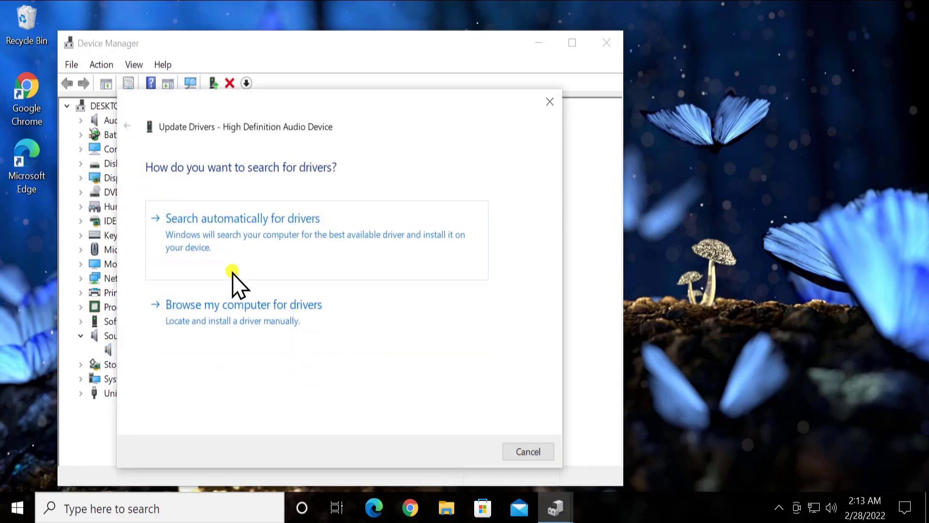
{"action": "left_click", "coordinate": [310, 227]}
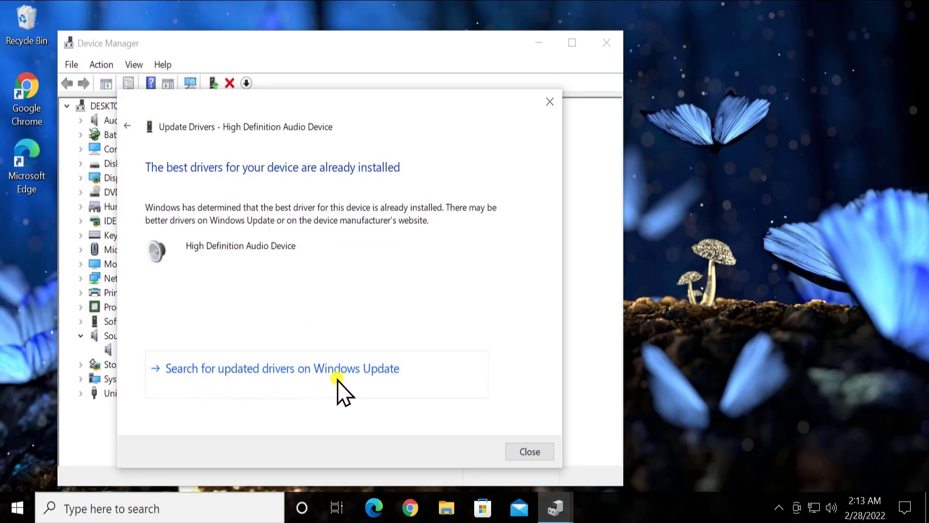
Return to the driver search options, pick High Definition Audio Device from the computer's available drivers list, and cancel the update.
{"action": "left_click", "coordinate": [127, 125]}
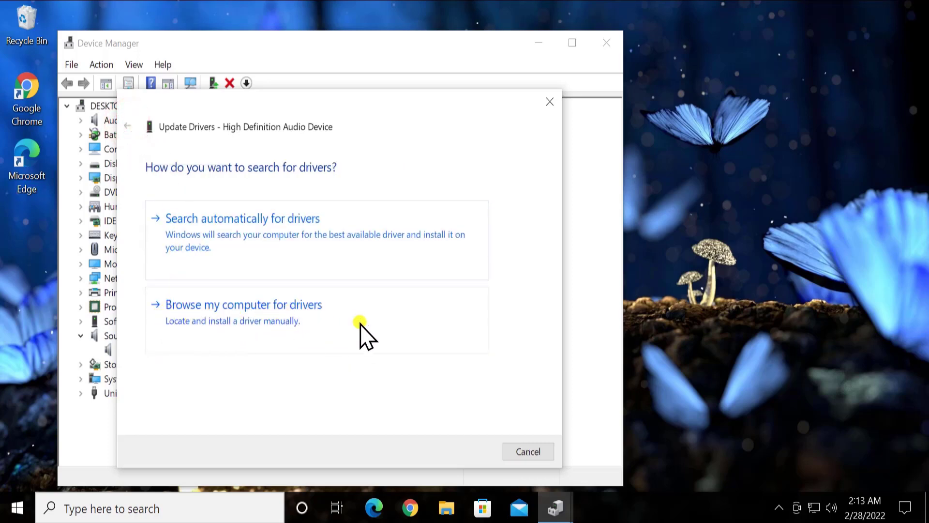
{"action": "left_click", "coordinate": [339, 319]}
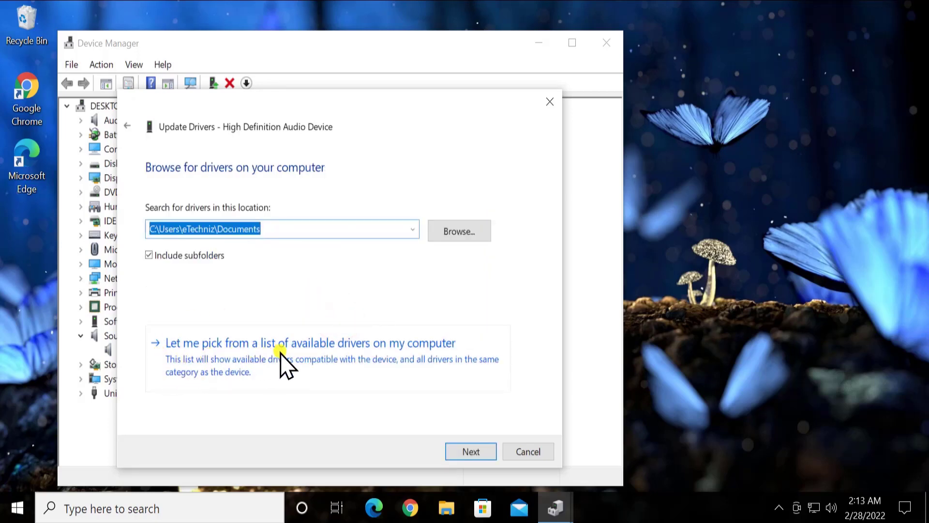
{"action": "left_click", "coordinate": [333, 349]}
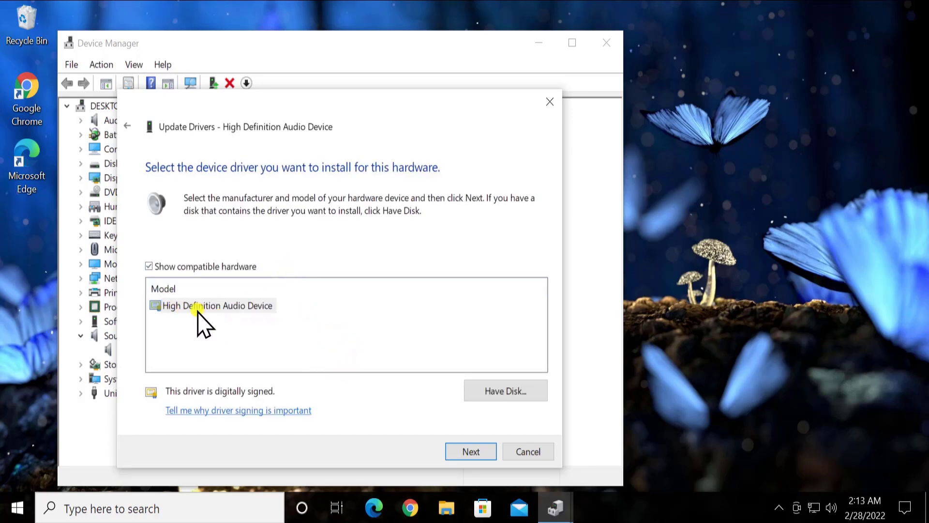
{"action": "left_click", "coordinate": [267, 307]}
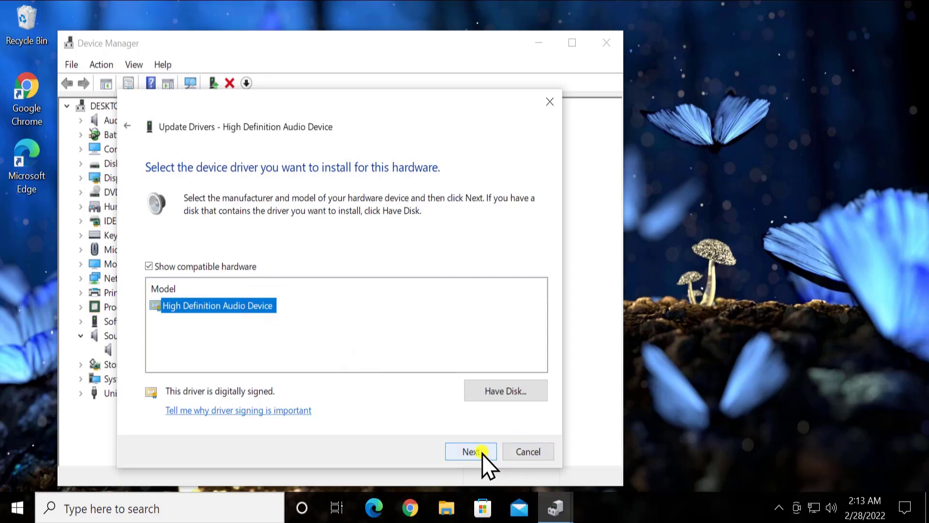
{"action": "left_click", "coordinate": [533, 449]}
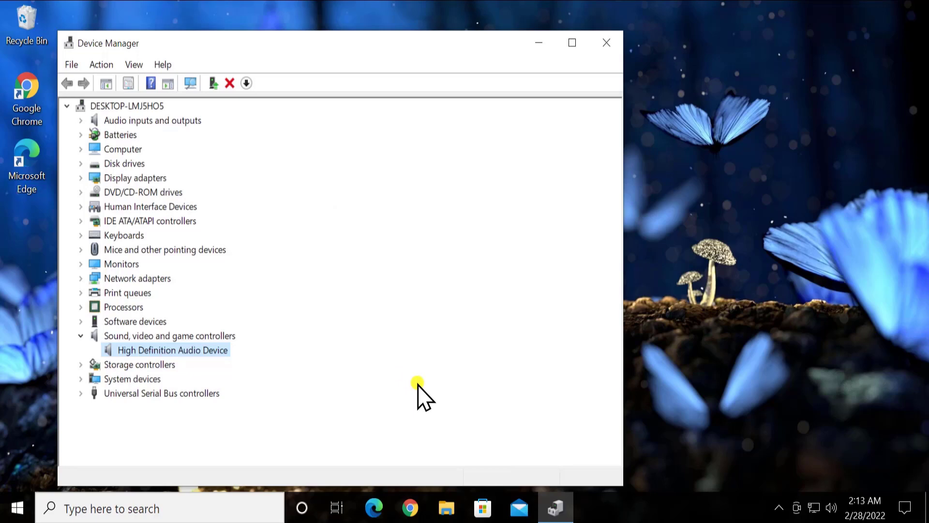
Review the High Definition Audio Device's general and driver properties, cancel without changes, and close Device Manager.
{"action": "right_click", "coordinate": [214, 345]}
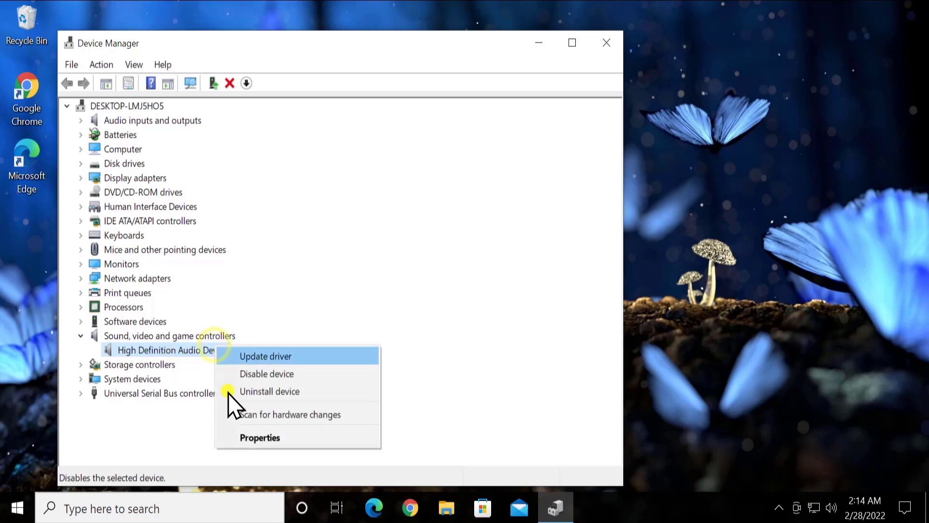
{"action": "left_click", "coordinate": [241, 437]}
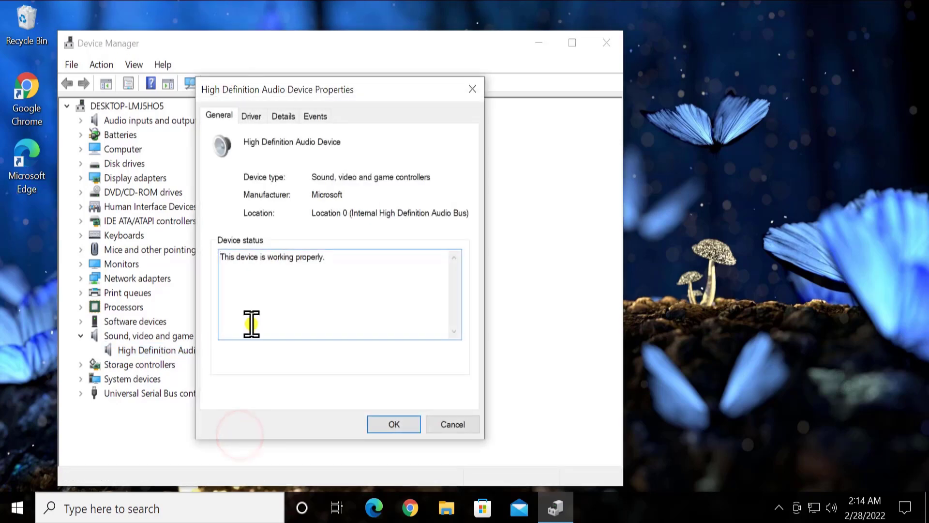
{"action": "left_click", "coordinate": [251, 117]}
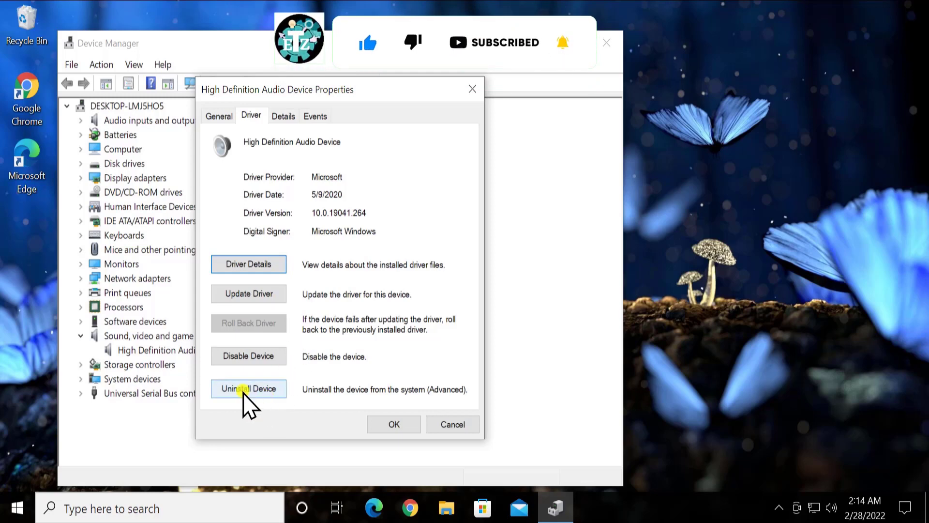
{"action": "left_click", "coordinate": [451, 425]}
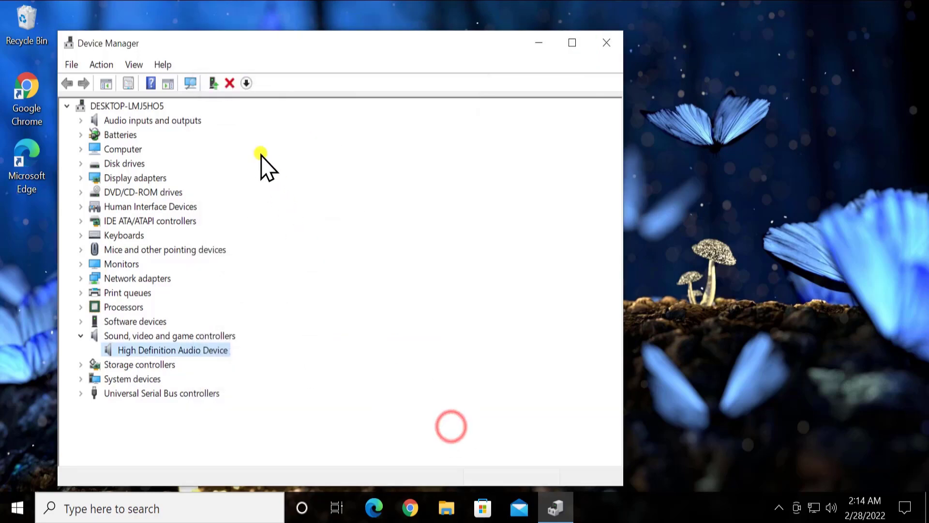
{"action": "left_click", "coordinate": [195, 85]}
{"action": "left_click", "coordinate": [608, 42]}
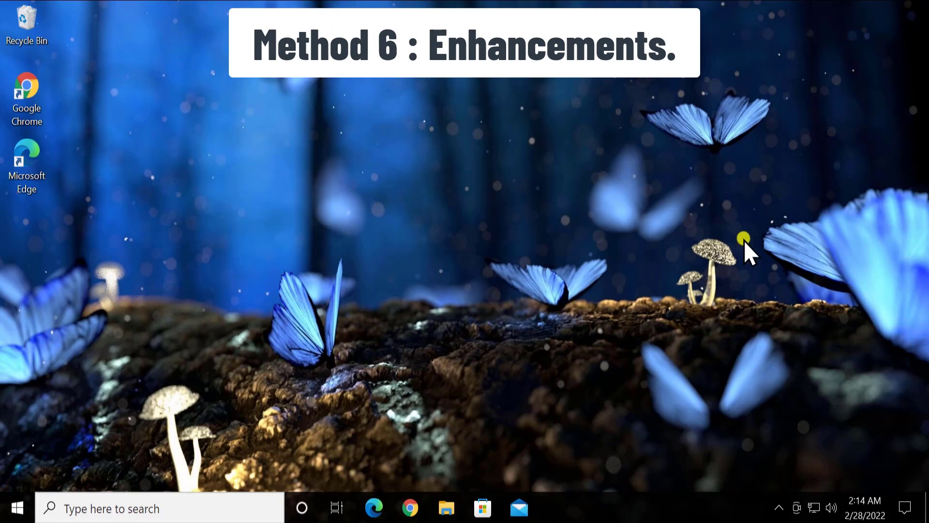
Open the Speakers playback device's properties from the Sound dialog and view its Enhancements settings.
{"action": "right_click", "coordinate": [829, 506]}
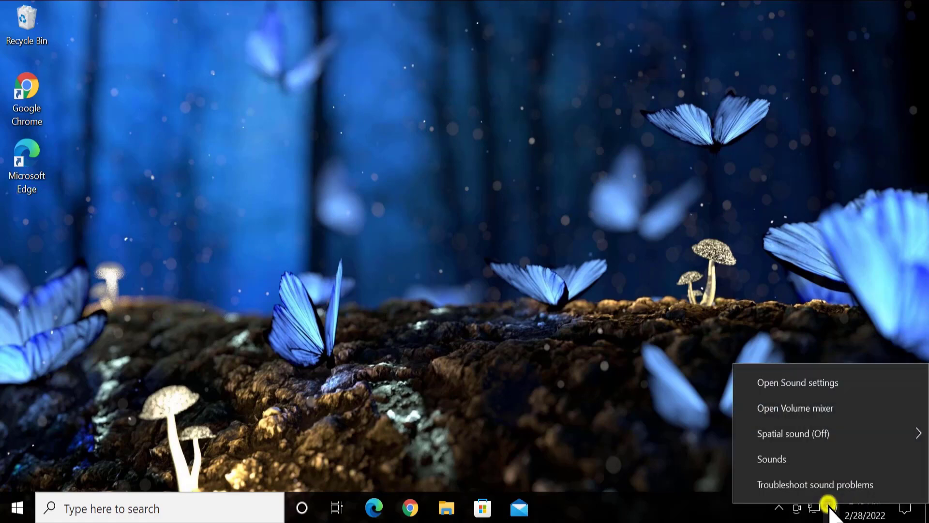
{"action": "left_click", "coordinate": [808, 463]}
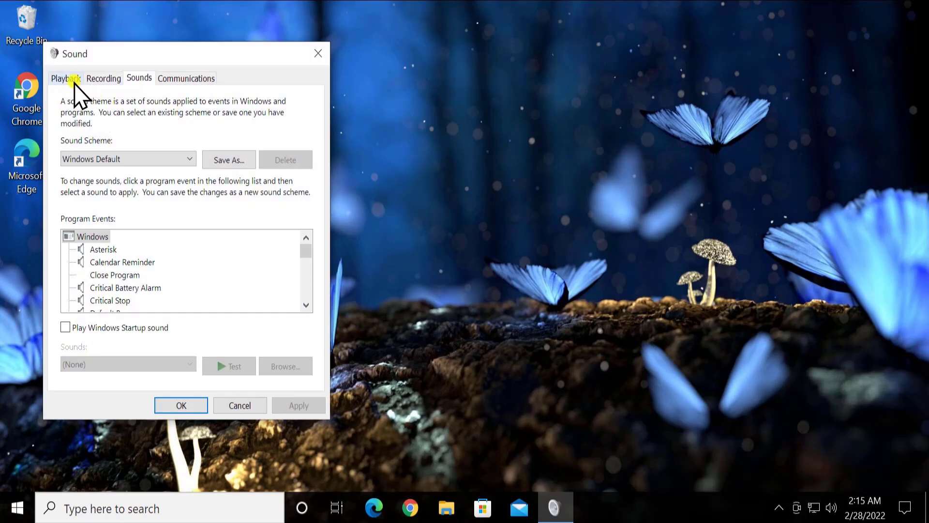
{"action": "left_click", "coordinate": [74, 81]}
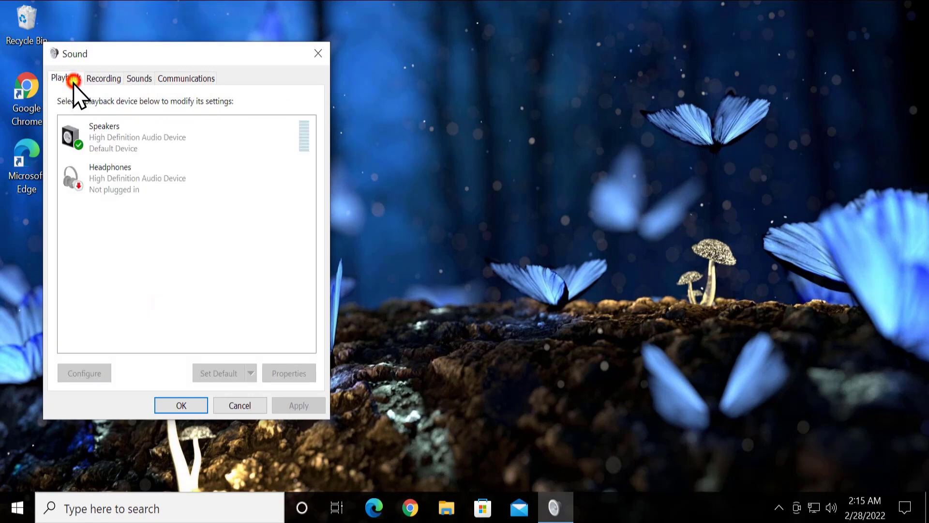
{"action": "left_click", "coordinate": [109, 131]}
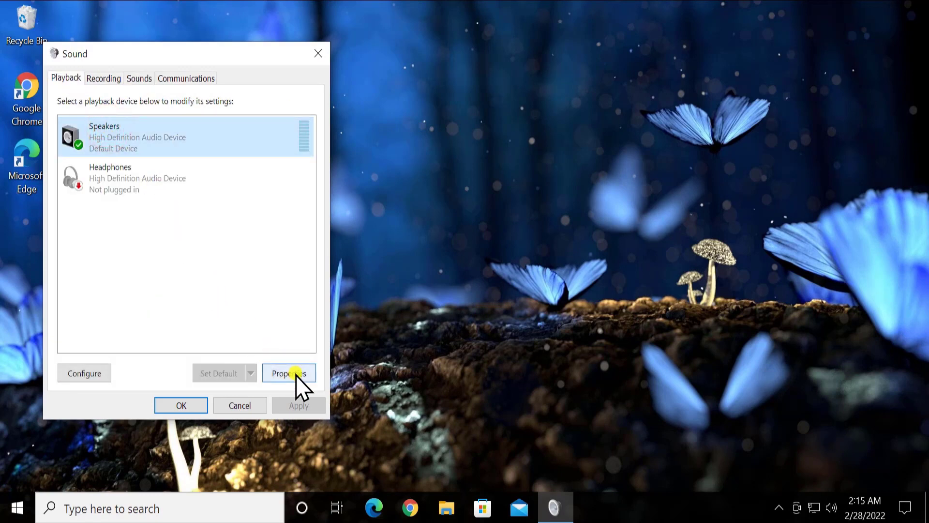
{"action": "left_click", "coordinate": [295, 375]}
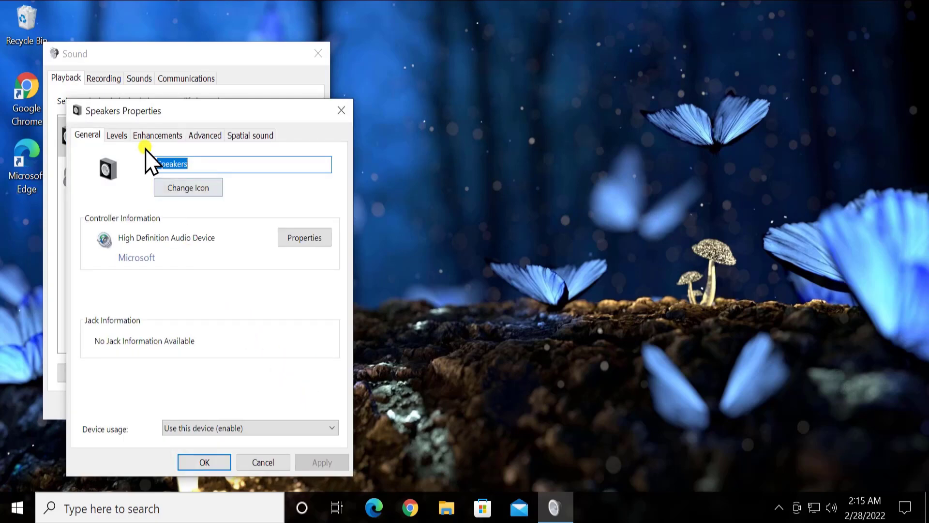
{"action": "left_click", "coordinate": [166, 138]}
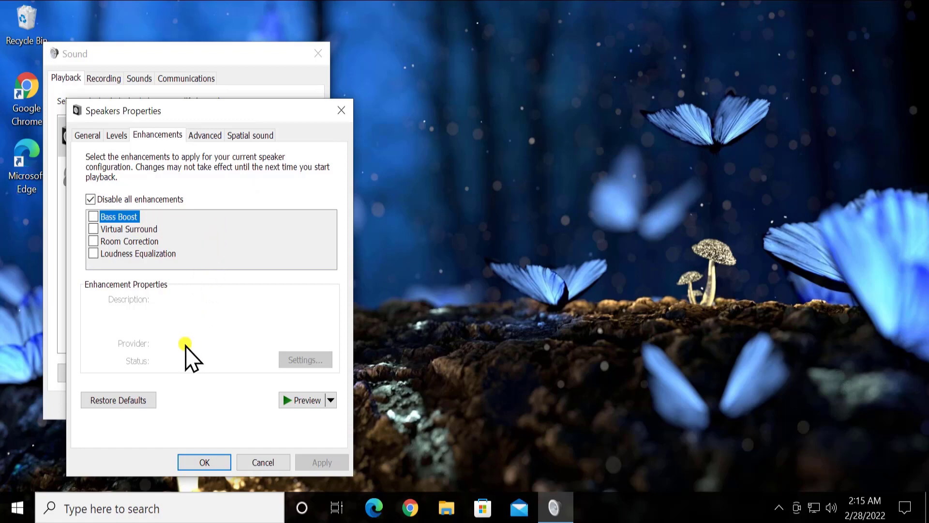
Examine the Speakers' default format choices in the Advanced settings, and cancel both the properties and the Sound dialog.
{"action": "left_click", "coordinate": [213, 140]}
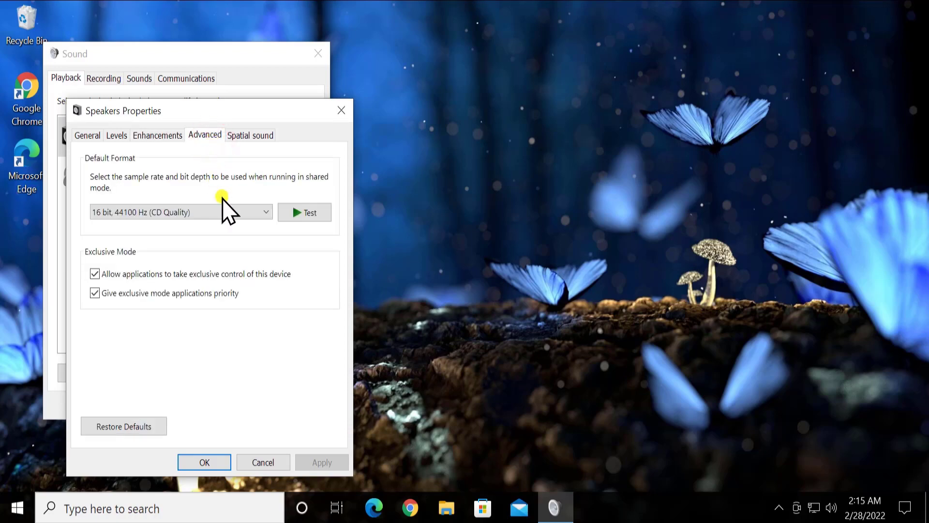
{"action": "left_click", "coordinate": [232, 213]}
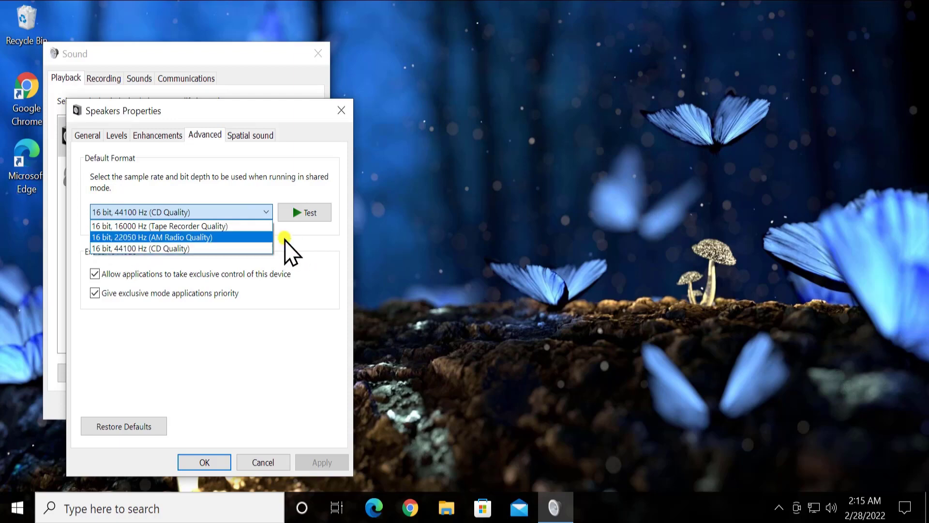
{"action": "left_click", "coordinate": [297, 236]}
{"action": "left_click_drag", "start_coordinate": [298, 102], "coordinate": [578, 93]}
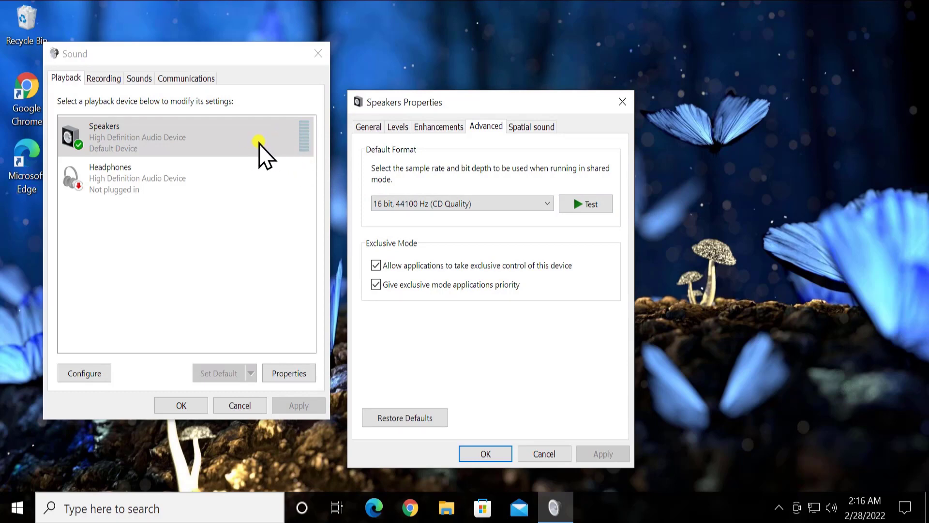
{"action": "left_click", "coordinate": [539, 453]}
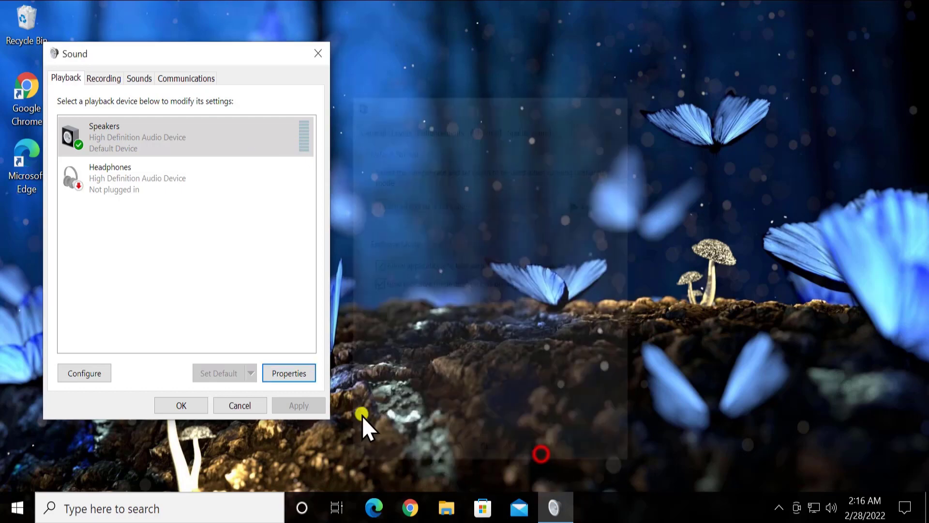
{"action": "left_click", "coordinate": [252, 405]}
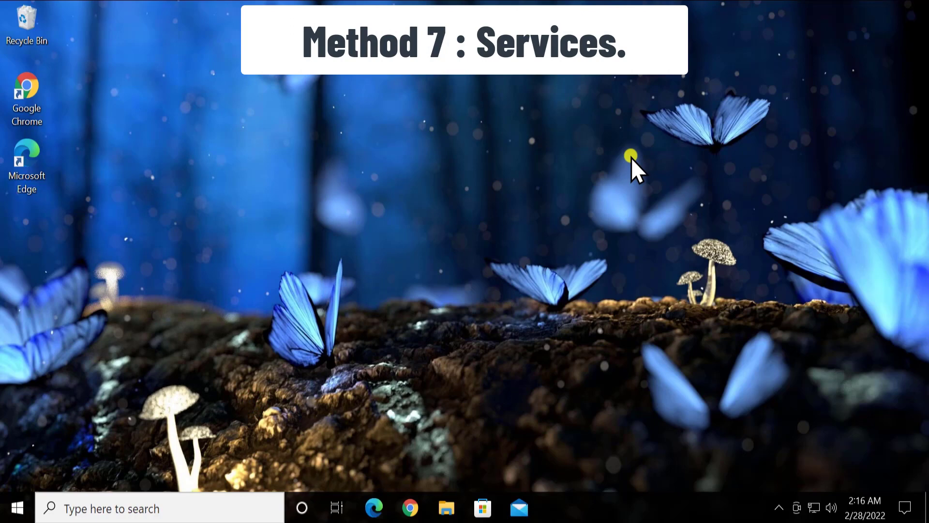
Search Windows for "services", open the Services app, and select Application Layer Gateway Service in the list.
{"action": "left_click", "coordinate": [194, 502]}
{"action": "type", "text": "ser"}
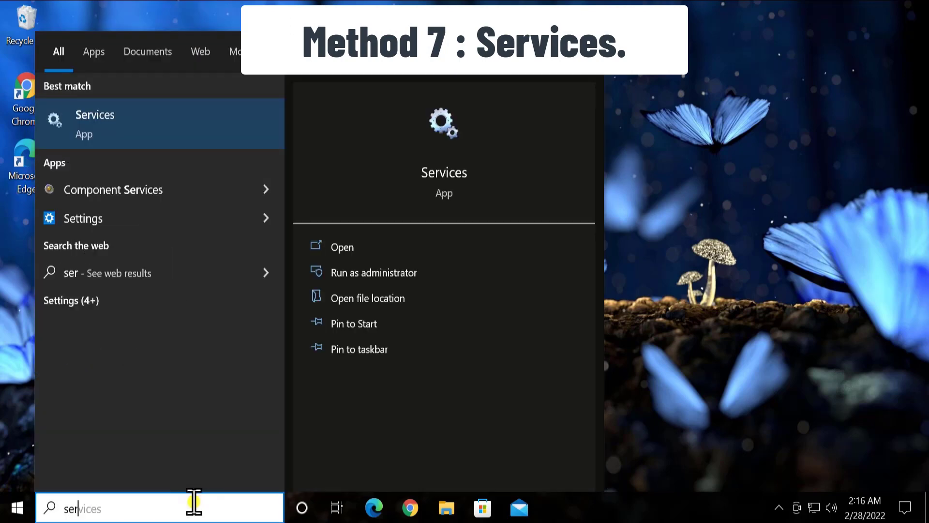
{"action": "type", "text": "vices"}
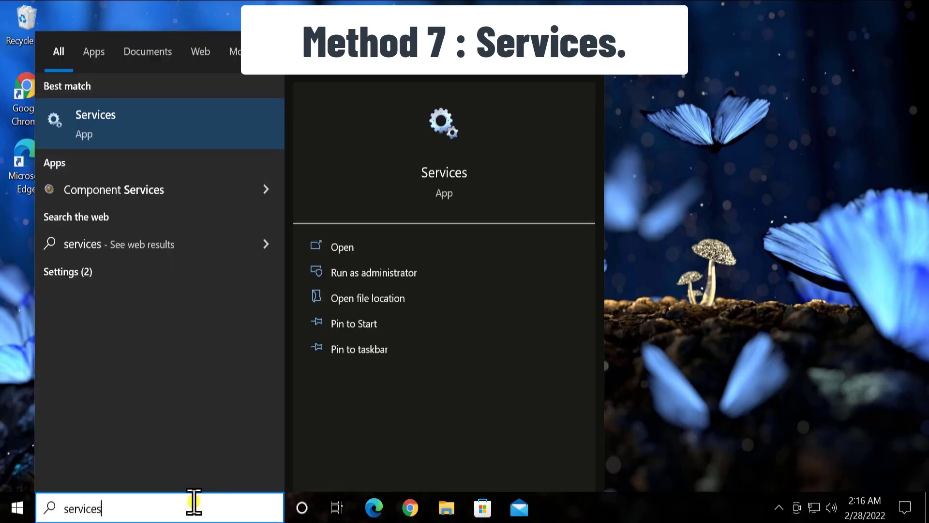
{"action": "left_click", "coordinate": [357, 249]}
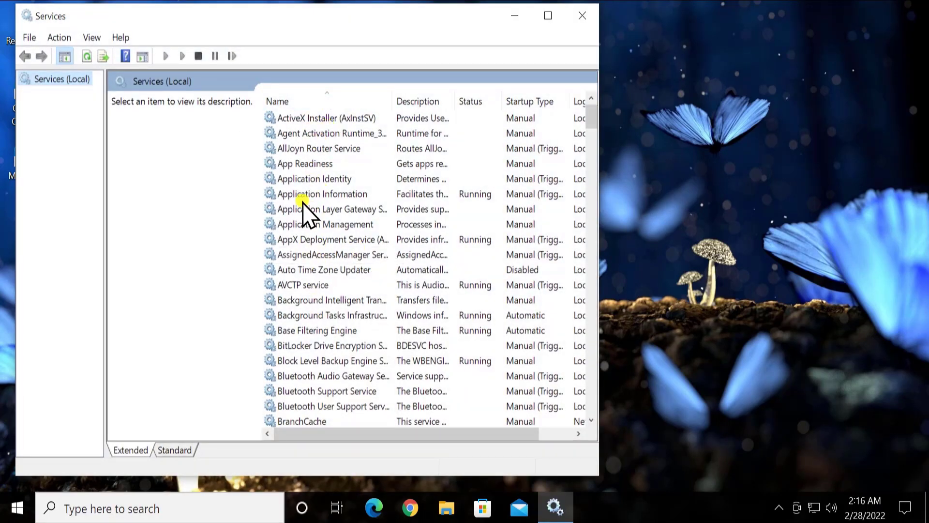
{"action": "left_click", "coordinate": [321, 211]}
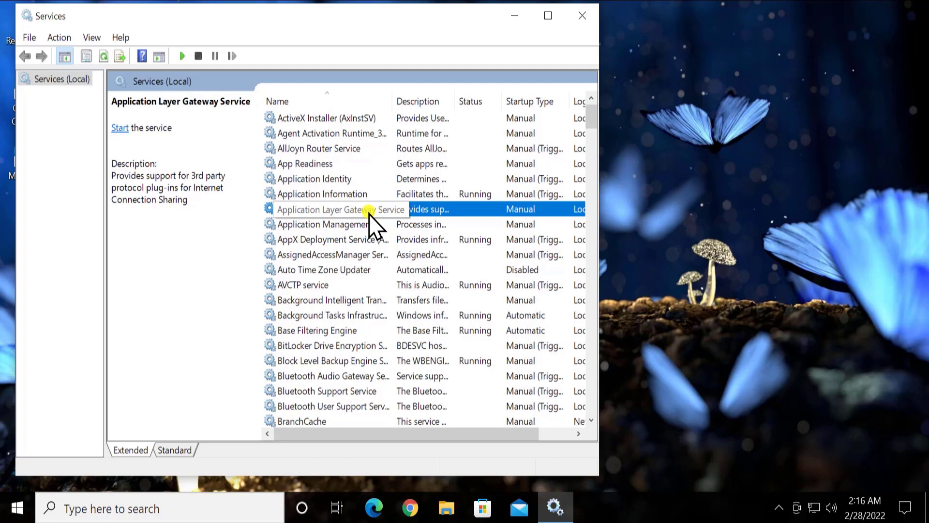
Find the Windows Audio service among the services starting with W and select it.
{"action": "key", "text": "w"}
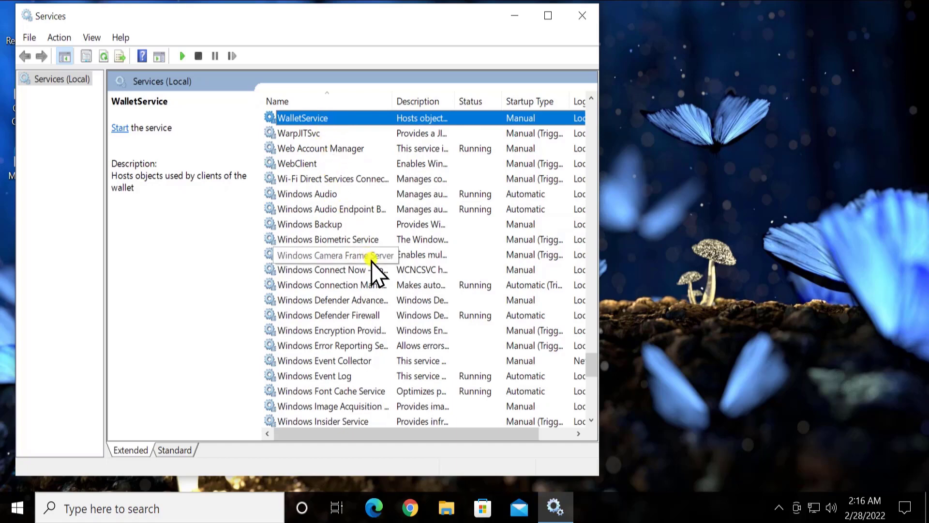
{"action": "scroll", "coordinate": [371, 262], "scroll_direction": "down", "scroll_amount": 3}
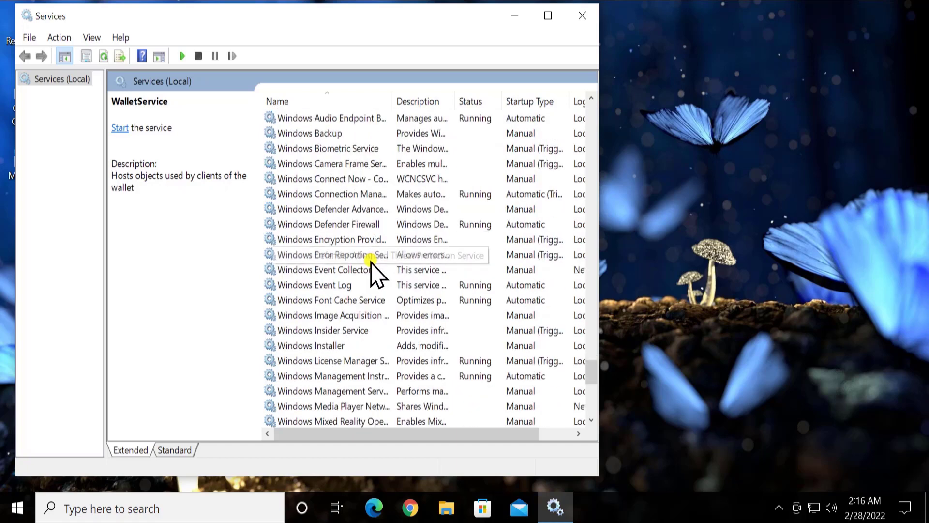
{"action": "scroll", "coordinate": [371, 261], "scroll_direction": "down", "scroll_amount": 3}
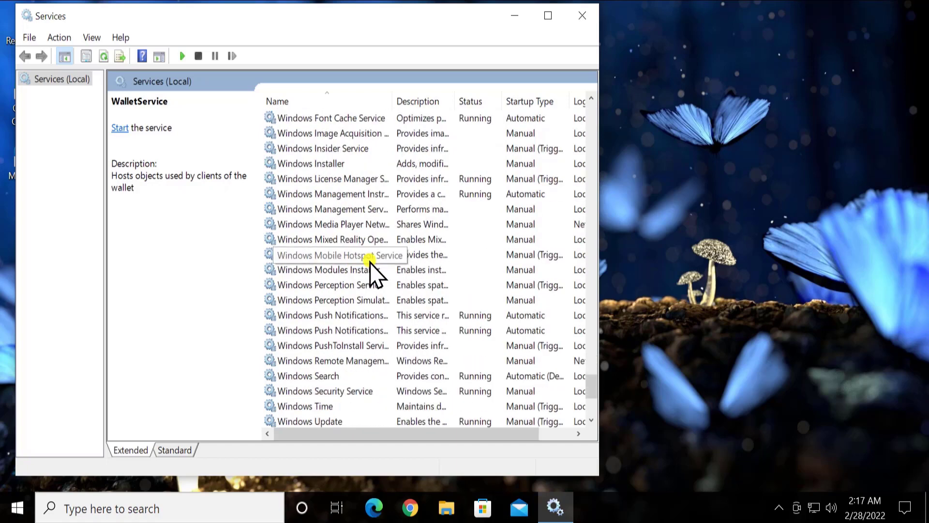
{"action": "scroll", "coordinate": [371, 262], "scroll_direction": "down", "scroll_amount": 3}
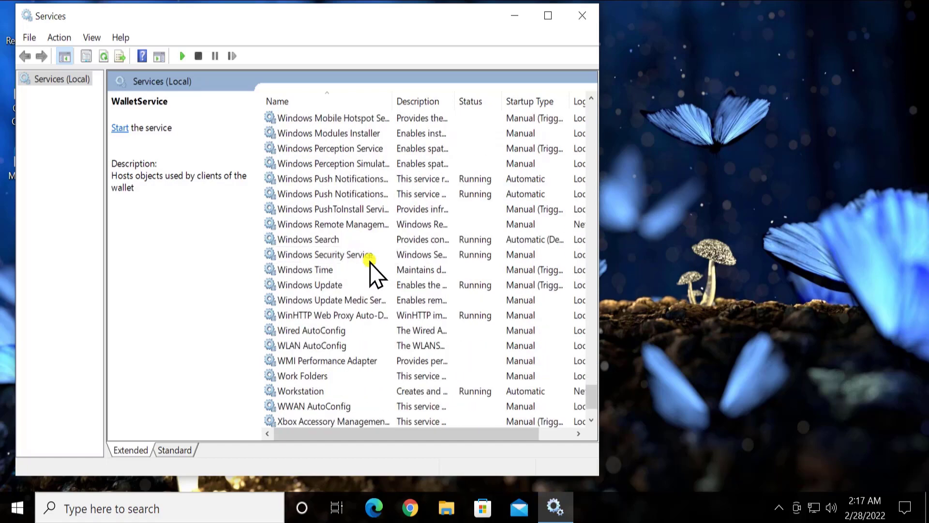
{"action": "scroll", "coordinate": [370, 261], "scroll_direction": "down", "scroll_amount": 2}
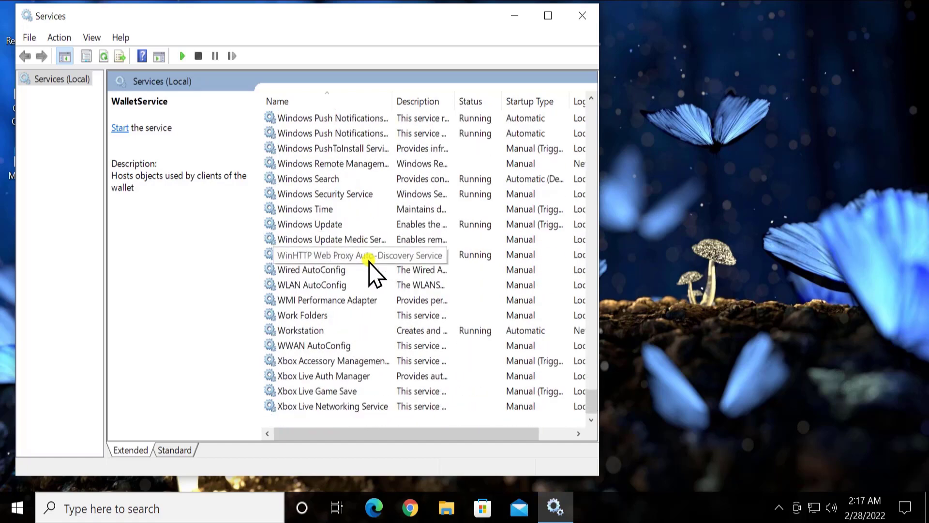
{"action": "scroll", "coordinate": [369, 263], "scroll_direction": "up", "scroll_amount": 12}
{"action": "left_click", "coordinate": [342, 224]}
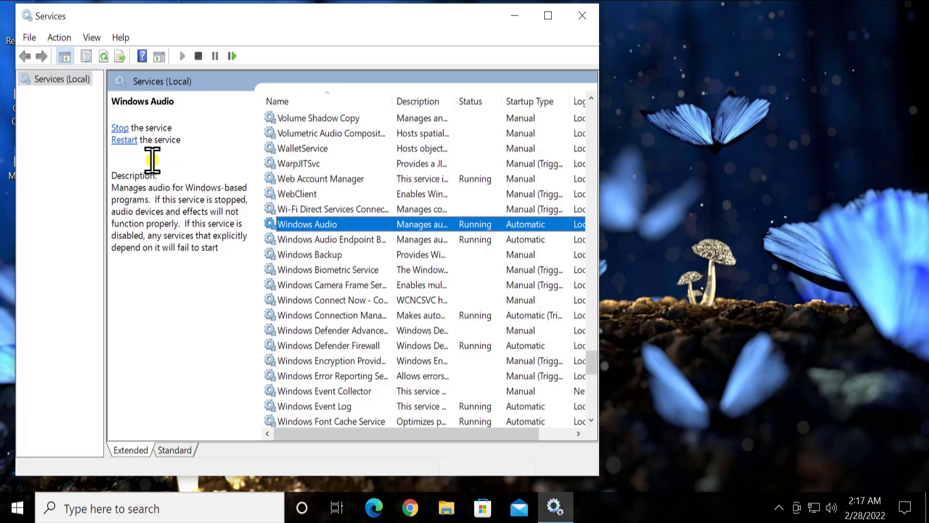
Set the Windows Audio service's startup type to Automatic in its properties, apply and confirm the change, and close Services.
{"action": "right_click", "coordinate": [362, 225]}
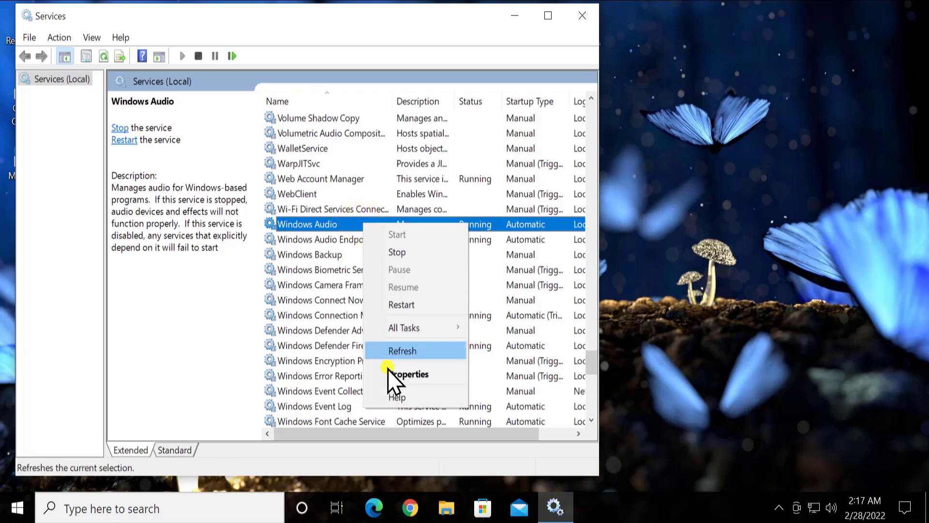
{"action": "left_click", "coordinate": [428, 374]}
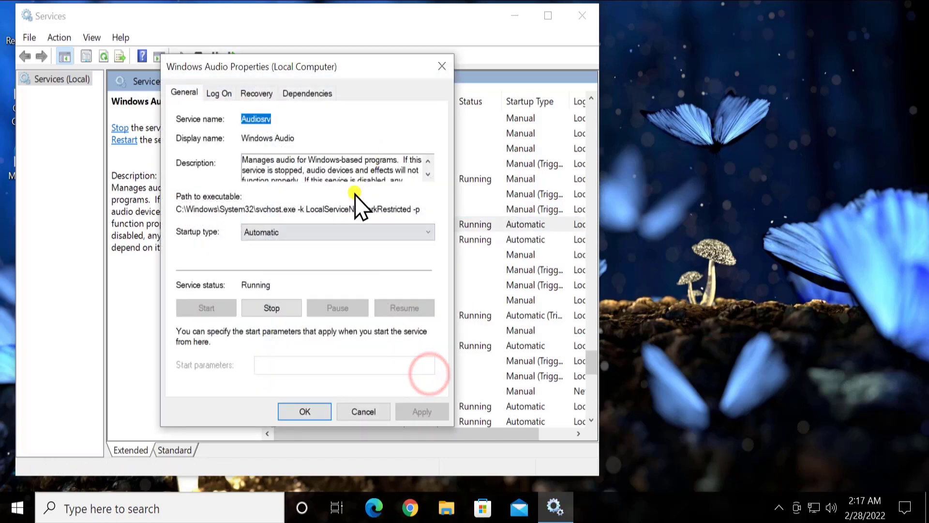
{"action": "left_click", "coordinate": [279, 234]}
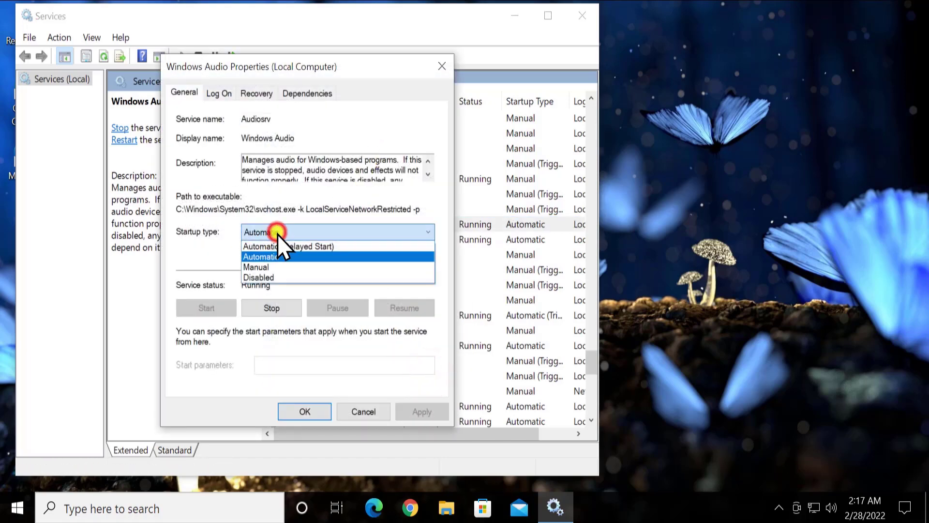
{"action": "left_click", "coordinate": [292, 257]}
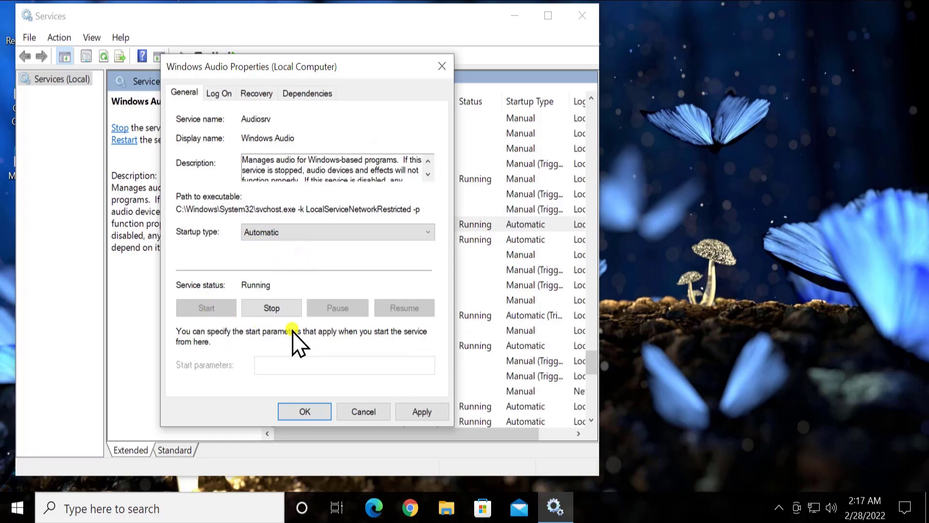
{"action": "left_click", "coordinate": [423, 412]}
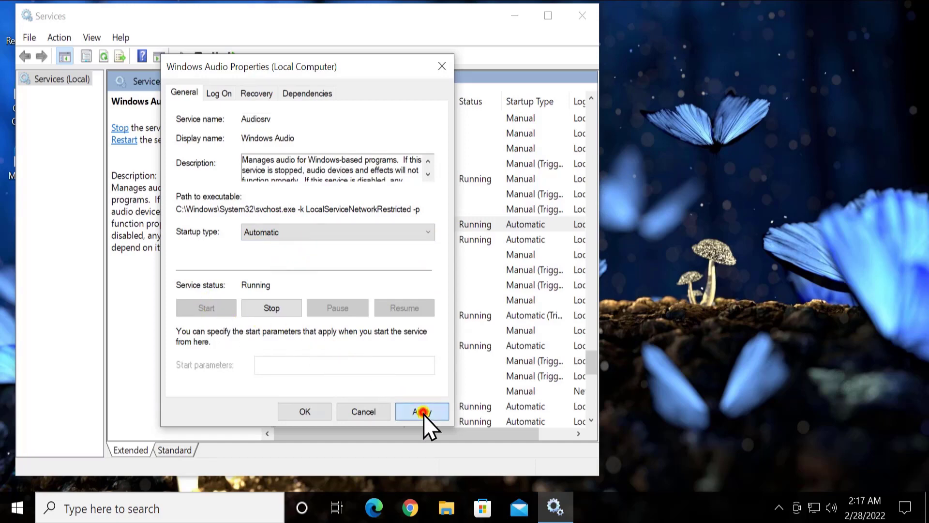
{"action": "left_click", "coordinate": [297, 412]}
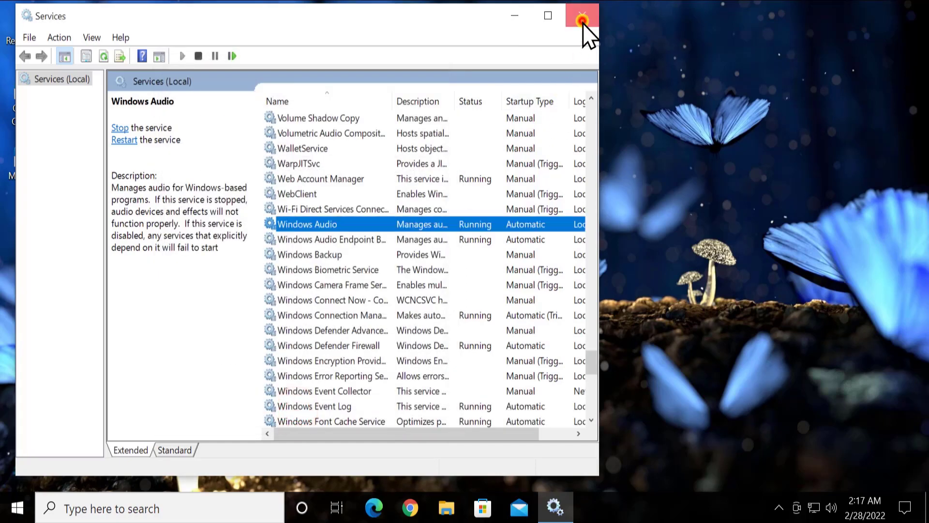
{"action": "left_click", "coordinate": [582, 18]}
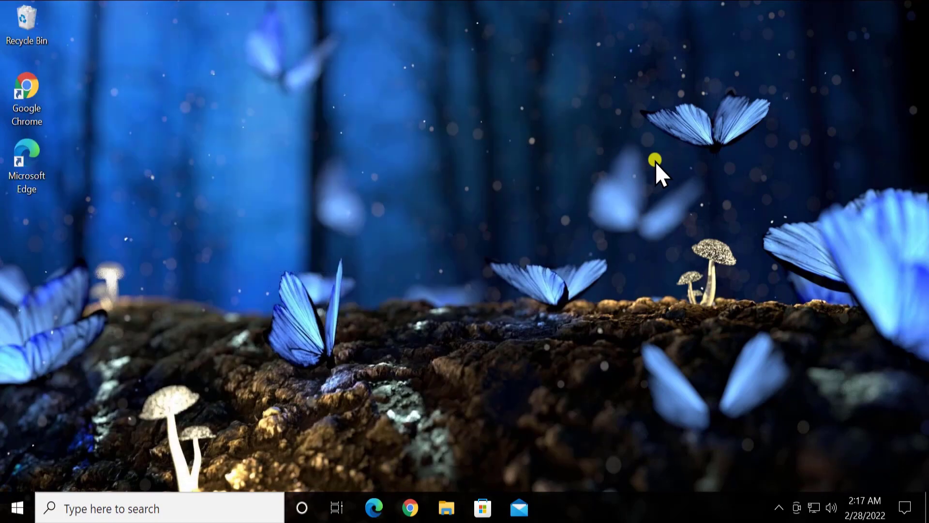